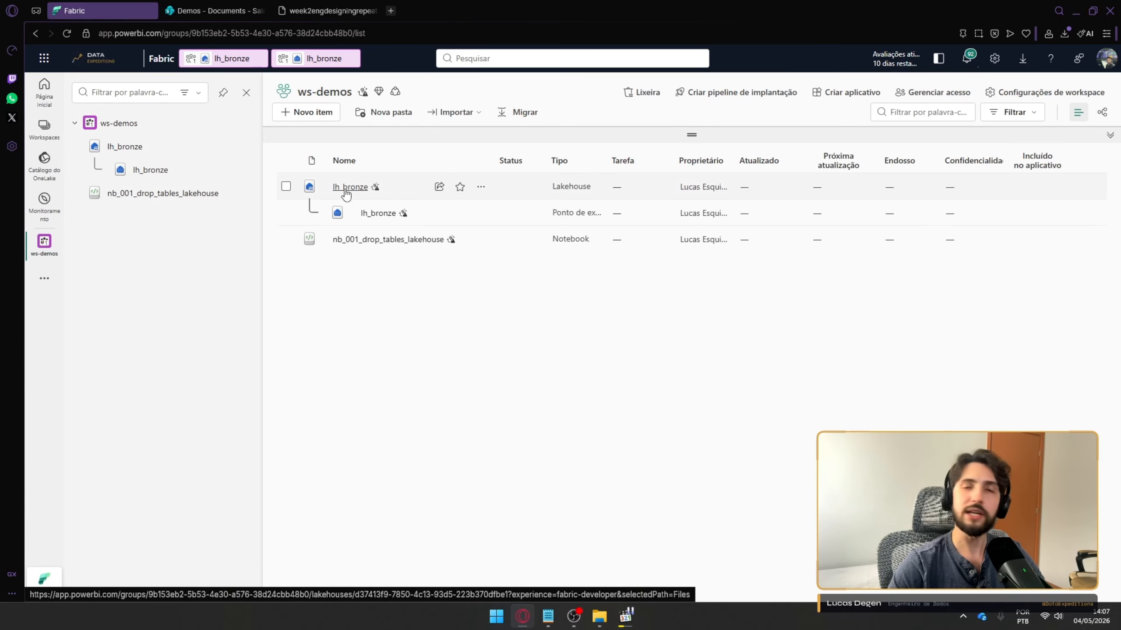
Open the lh_bronze lakehouse, and review the SalesOrderHeader CSV files in the Demos SharePoint library
{"action": "left_click", "coordinate": [348, 188]}
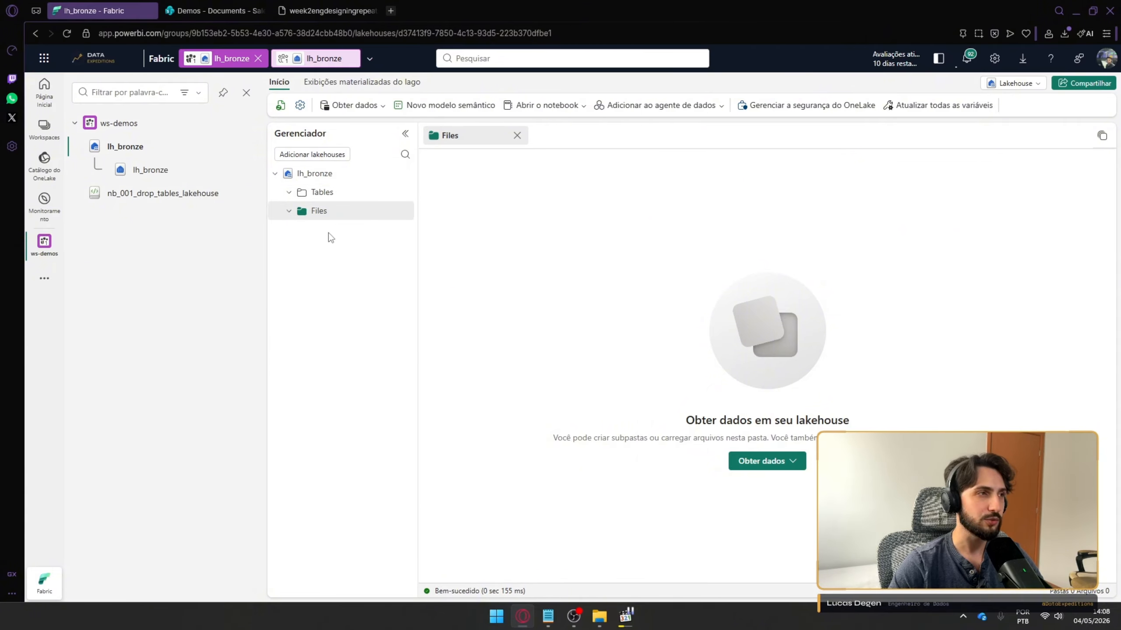
{"action": "left_click", "coordinate": [195, 13]}
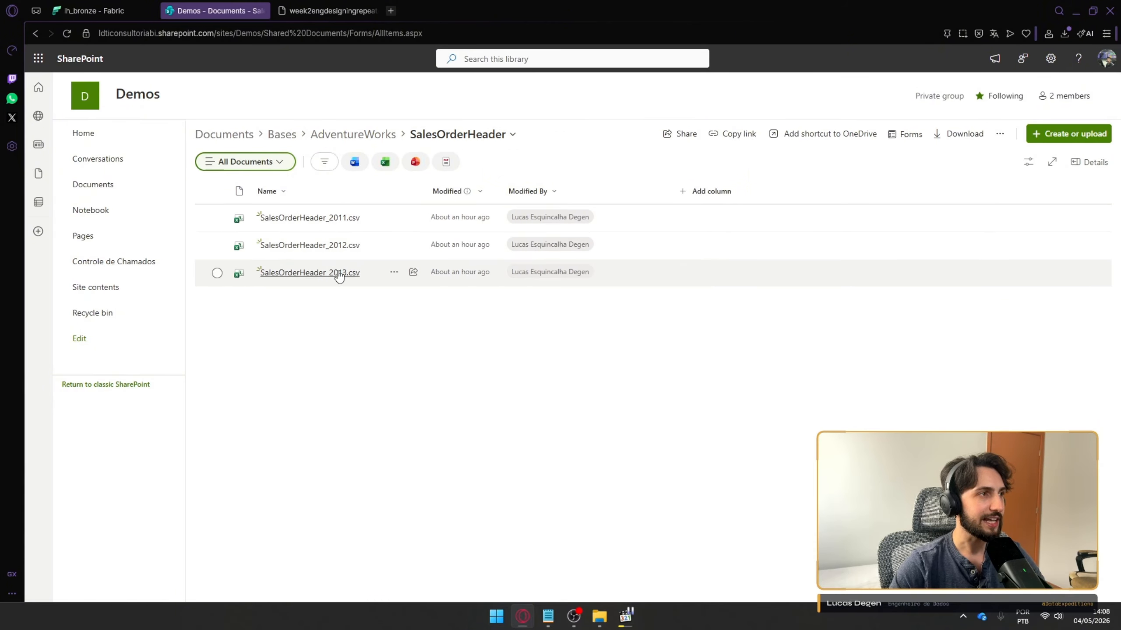
{"action": "mouse_move", "coordinate": [331, 225]}
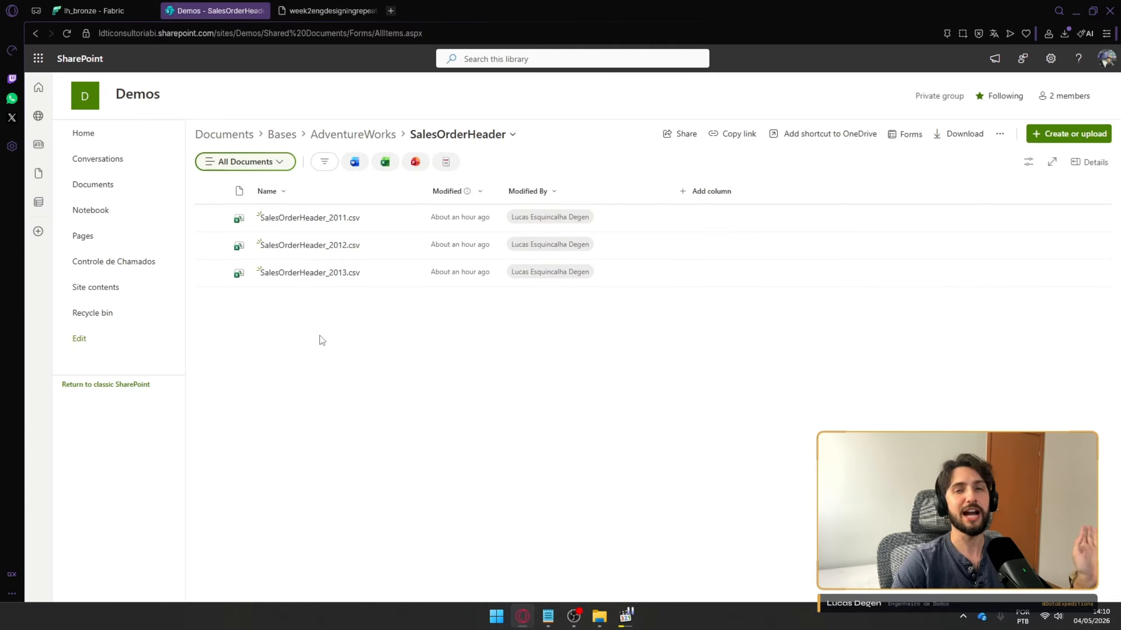
Back in Fabric, start a new shortcut under the lakehouse's Tables from a SharePoint folder, using the existing connection cn_sharepoint_demos
{"action": "left_click", "coordinate": [109, 9]}
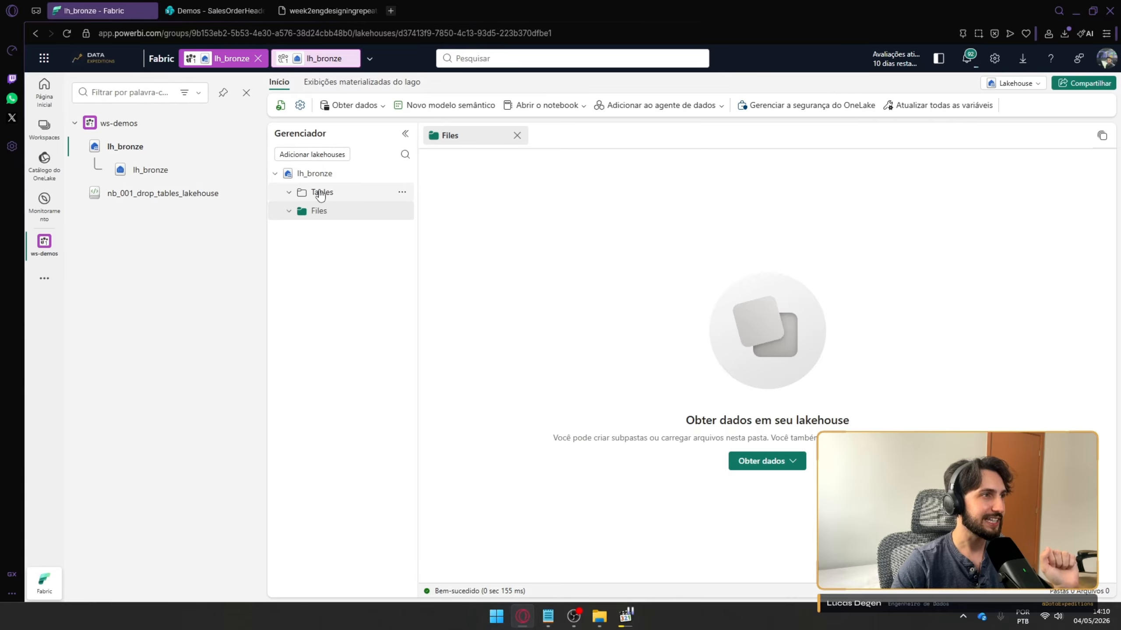
{"action": "left_click", "coordinate": [402, 193]}
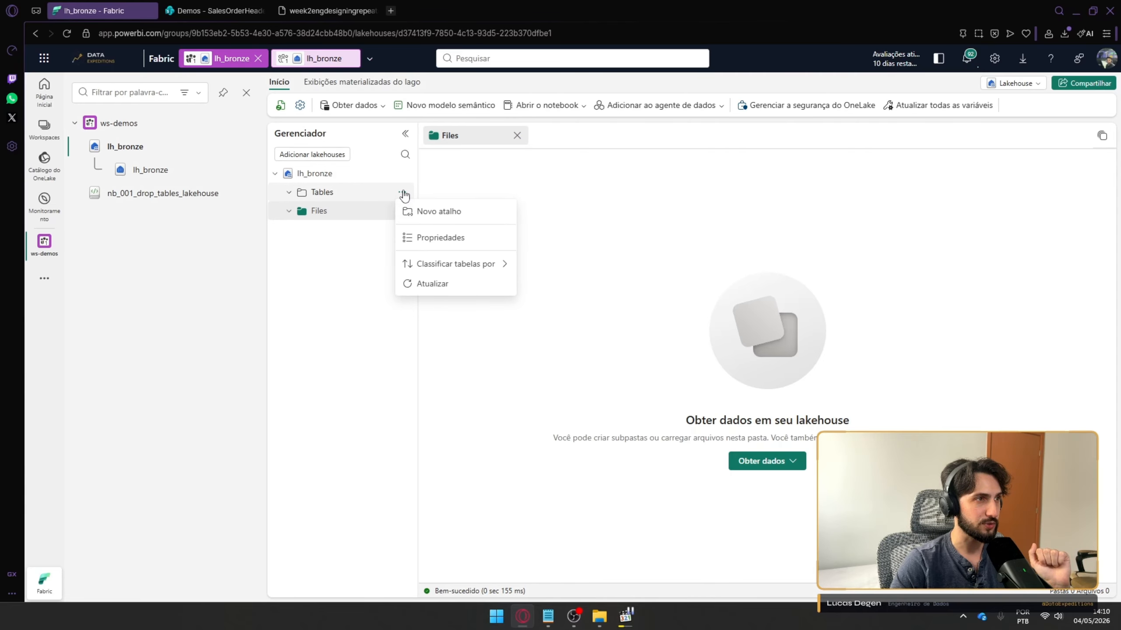
{"action": "left_click", "coordinate": [420, 212]}
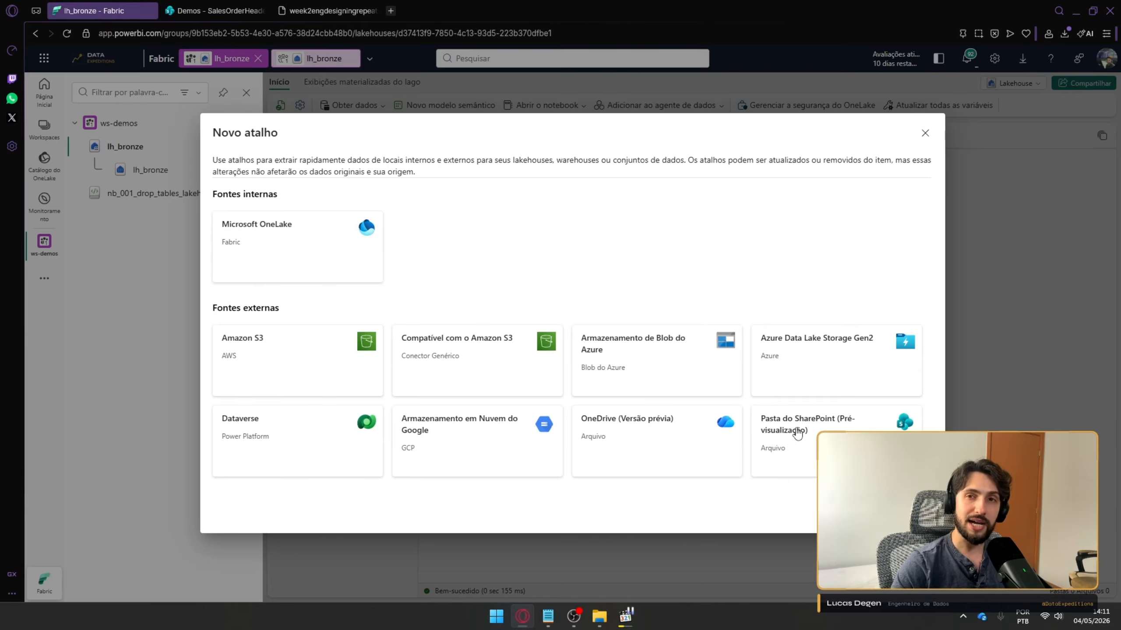
{"action": "left_click", "coordinate": [819, 426]}
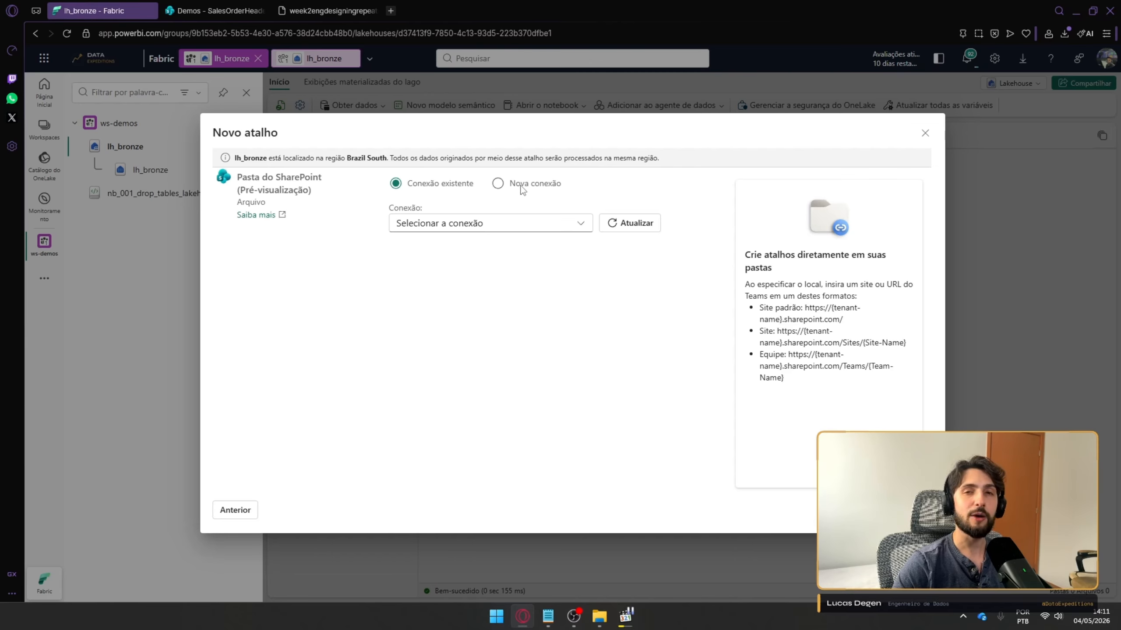
{"action": "left_click", "coordinate": [500, 229]}
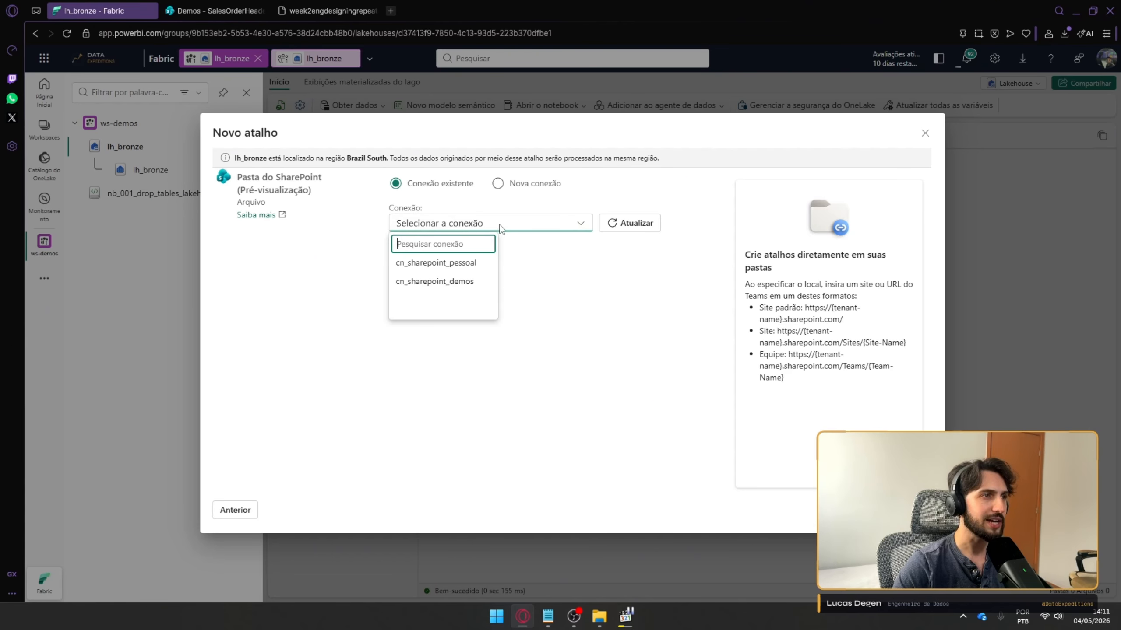
{"action": "left_click", "coordinate": [454, 283]}
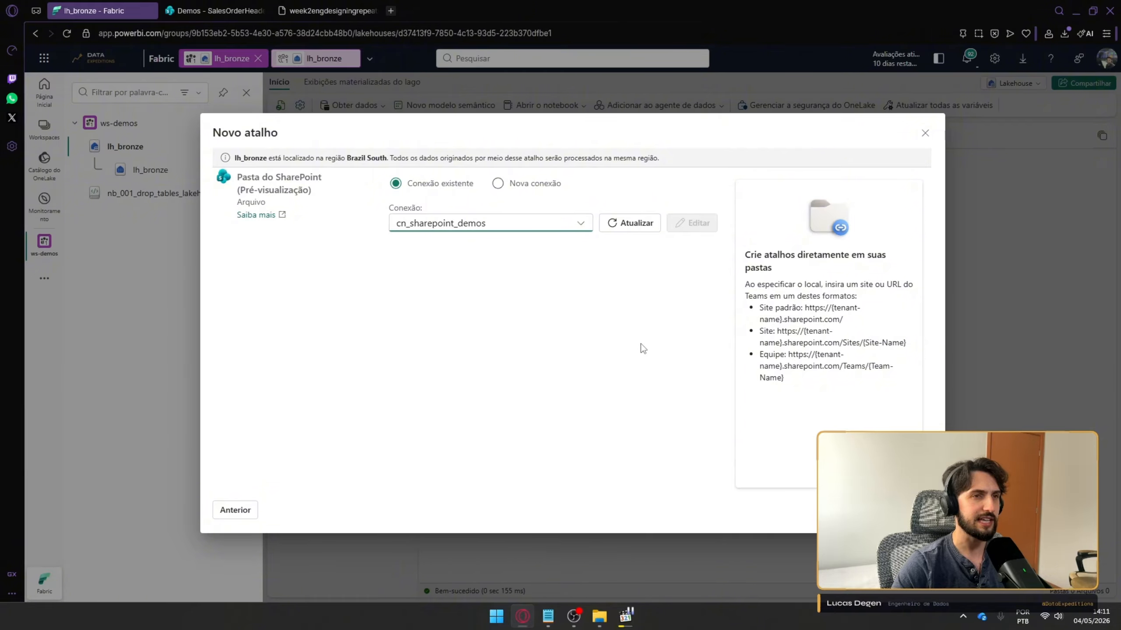
{"action": "left_click", "coordinate": [907, 511]}
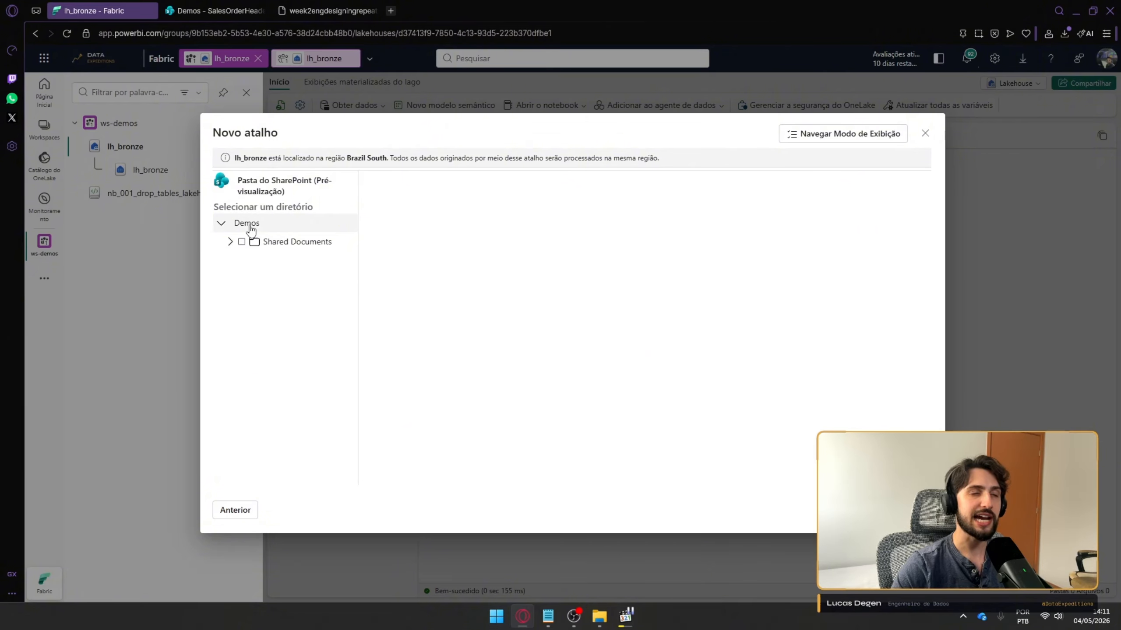
Choose the folder Shared Documents > Bases > AdventureWorks > SalesOrderHeader as the shortcut source and proceed to the transformation settings
{"action": "left_click", "coordinate": [230, 242]}
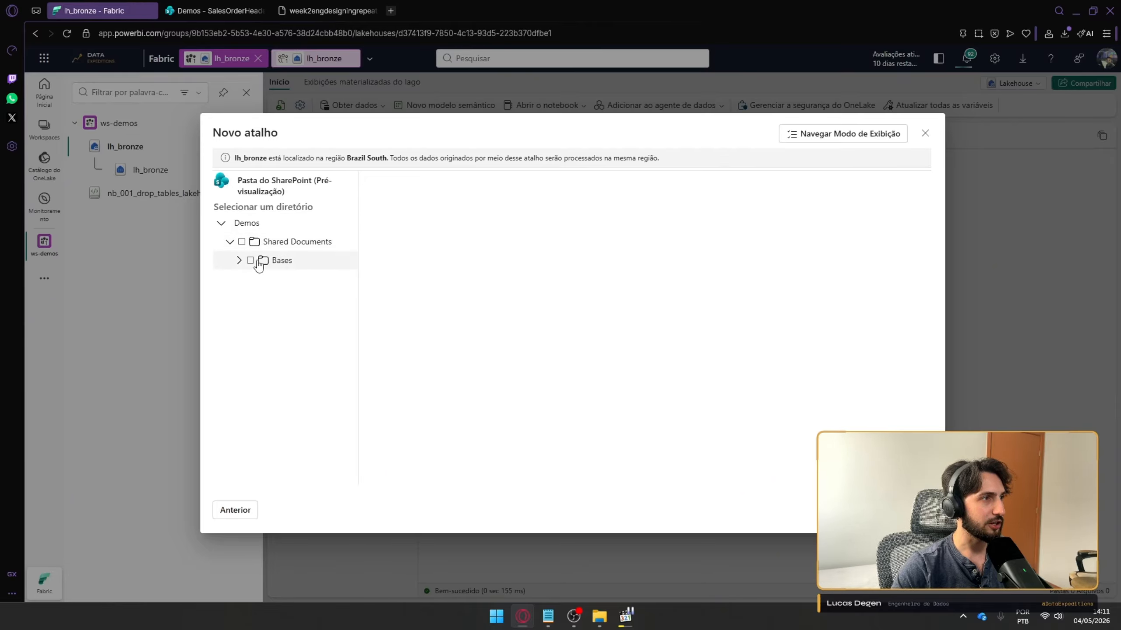
{"action": "left_click", "coordinate": [238, 261]}
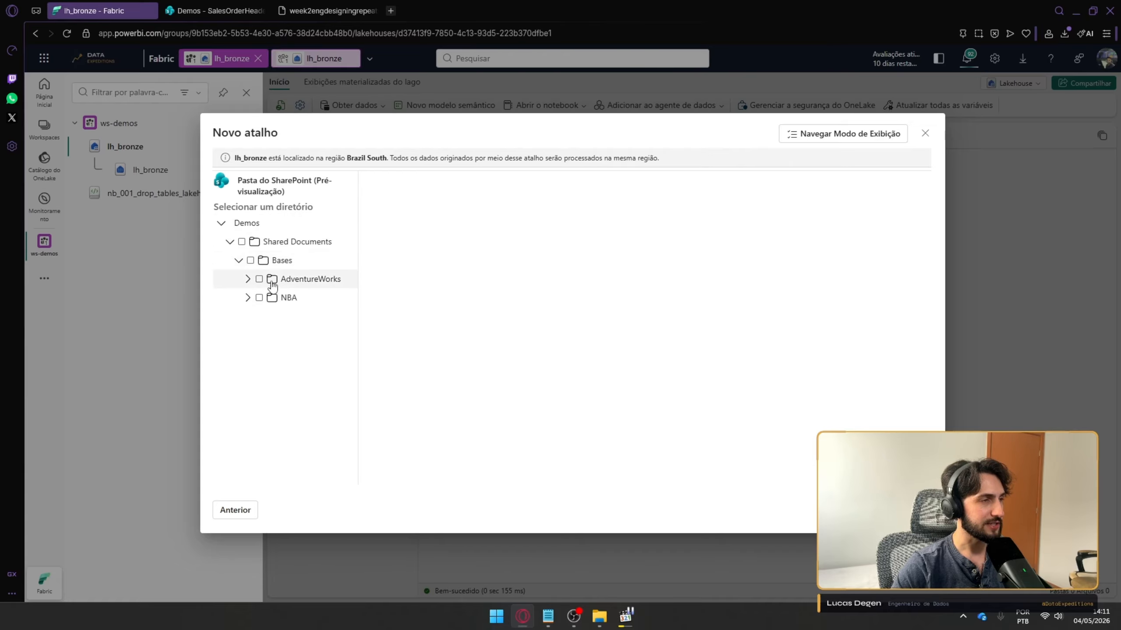
{"action": "left_click", "coordinate": [247, 280]}
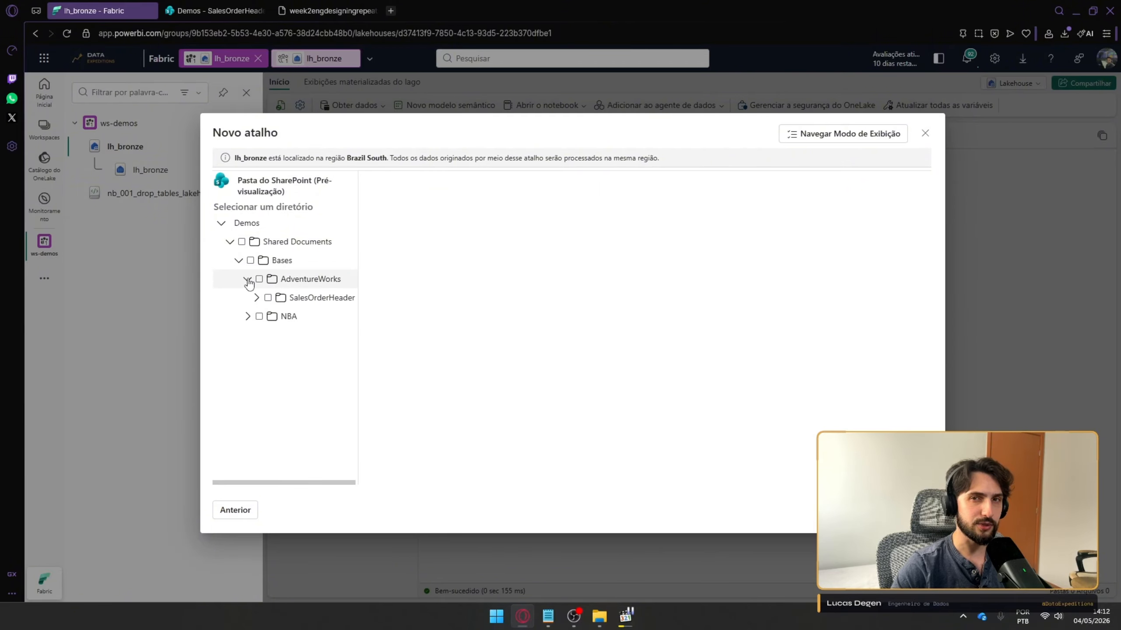
{"action": "left_click", "coordinate": [311, 301]}
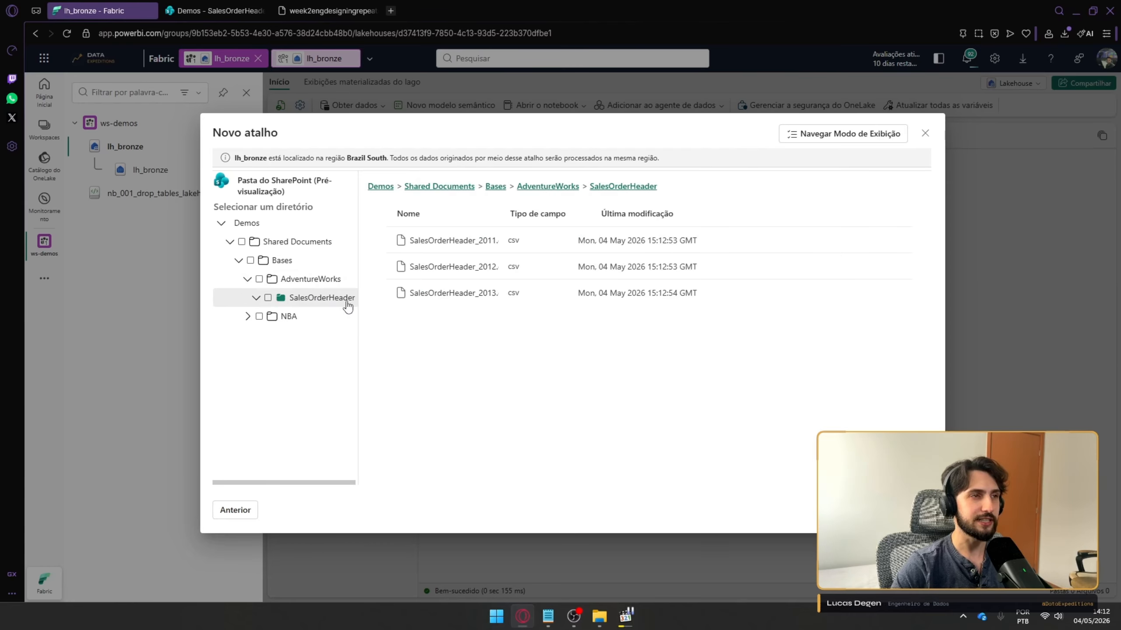
{"action": "left_click_drag", "start_coordinate": [504, 214], "coordinate": [546, 214]}
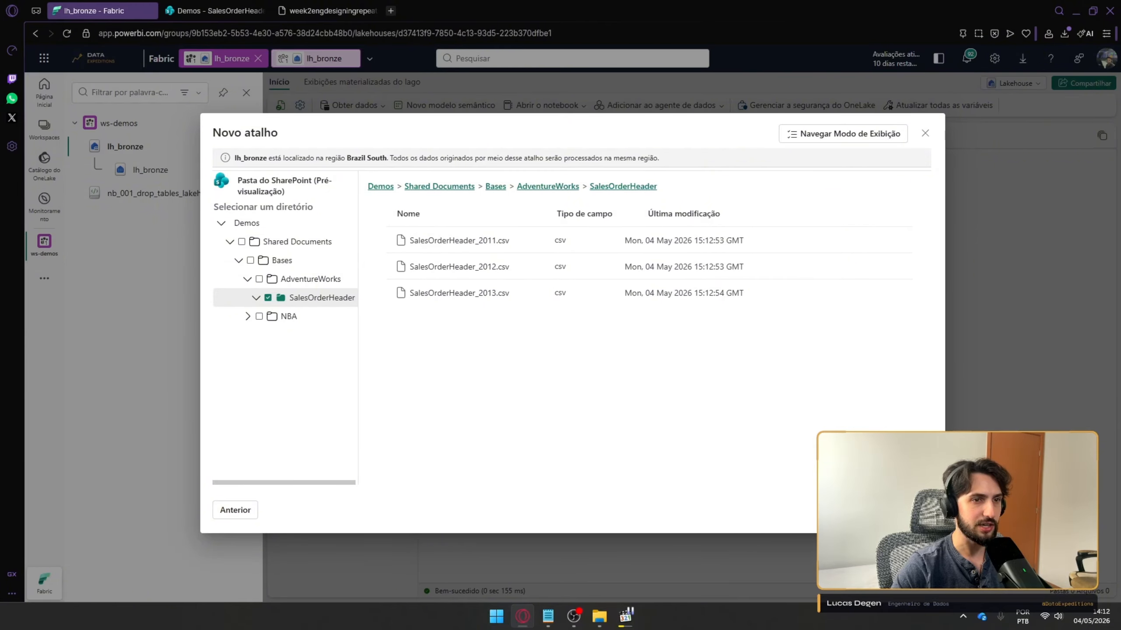
{"action": "left_click", "coordinate": [856, 510]}
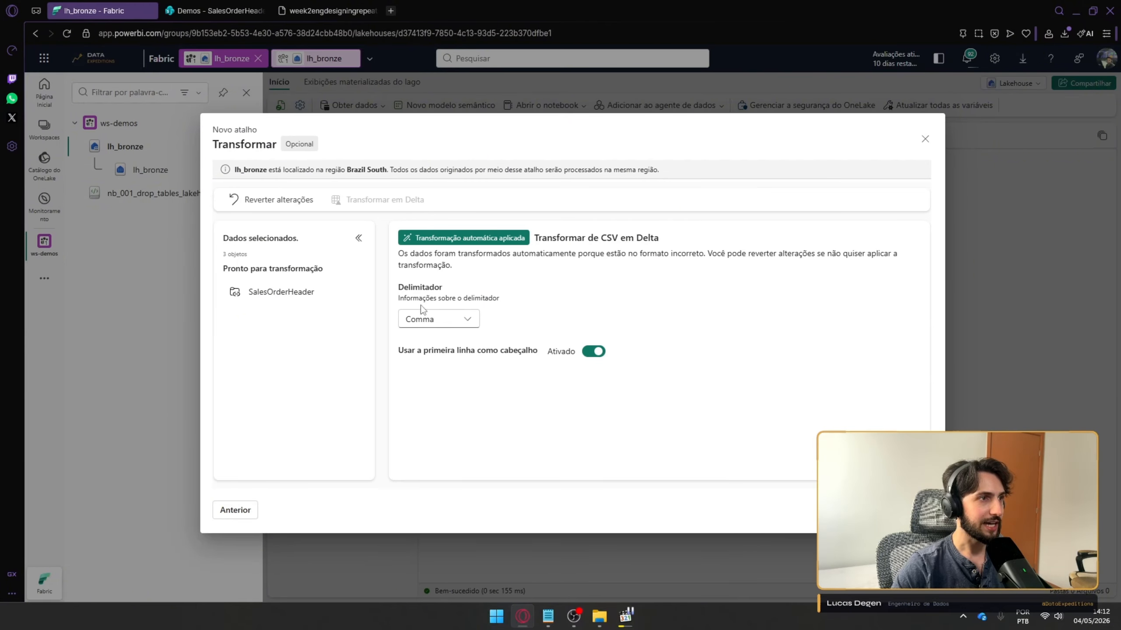
Accept the CSV to Delta transformation with the Comma delimiter and create the shortcut with the name SalesOrderHeader
{"action": "left_click", "coordinate": [439, 324]}
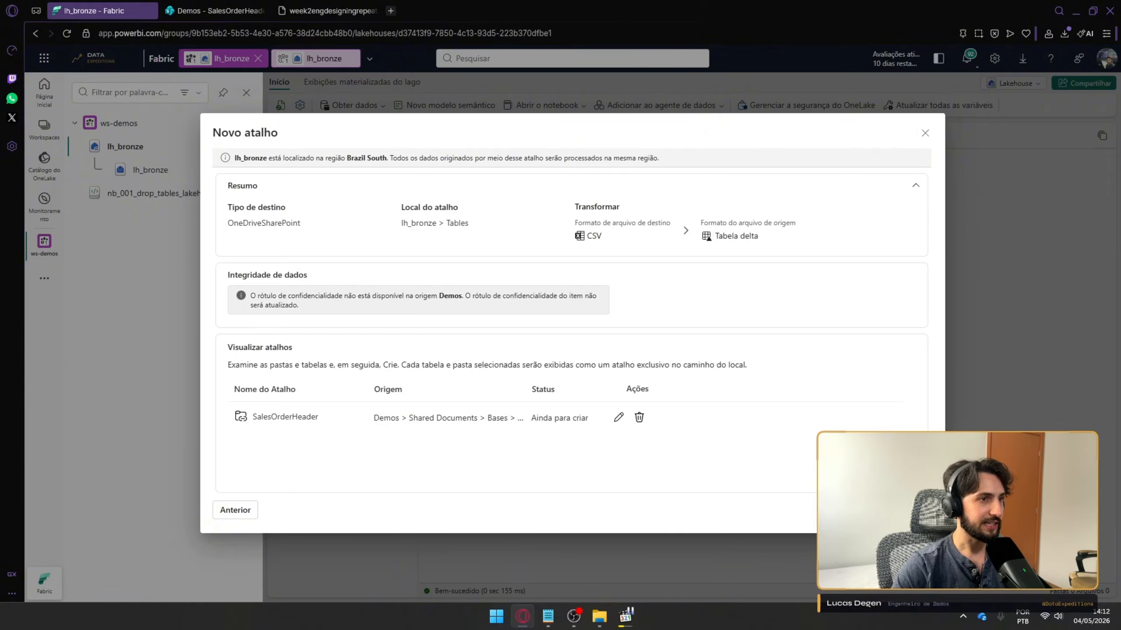
{"action": "left_click", "coordinate": [617, 418]}
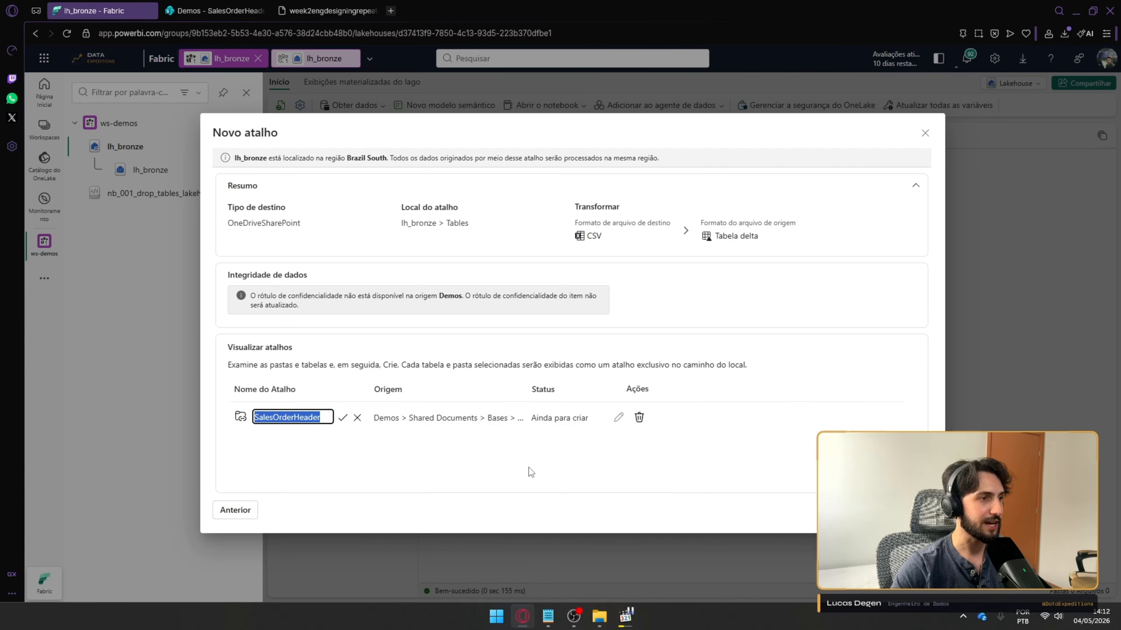
{"action": "left_click", "coordinate": [343, 418]}
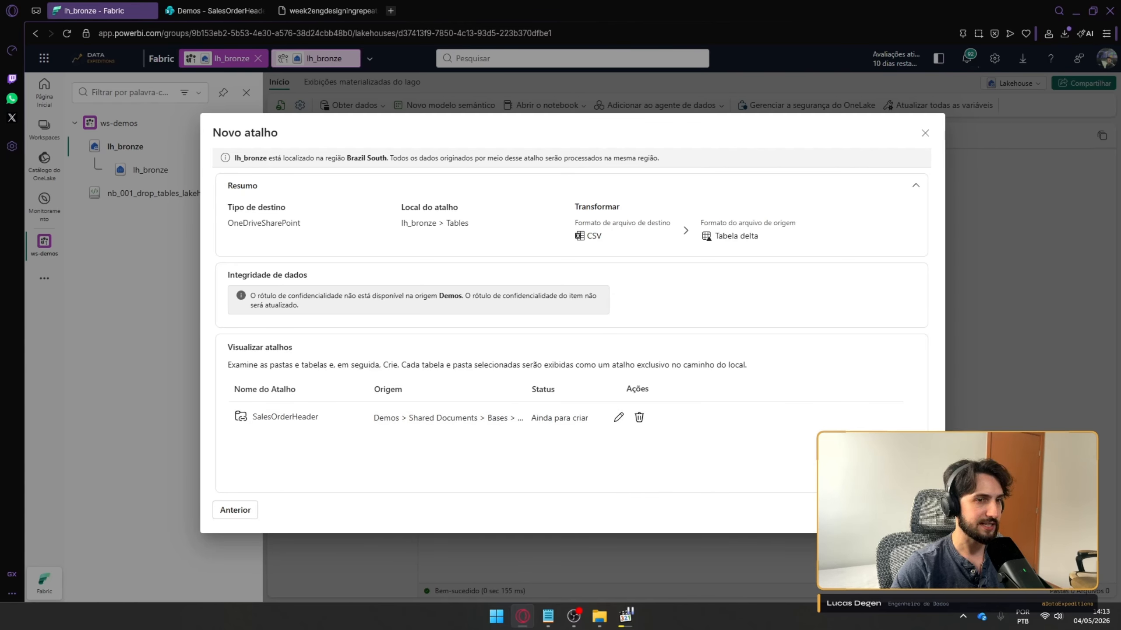
{"action": "left_click", "coordinate": [855, 510]}
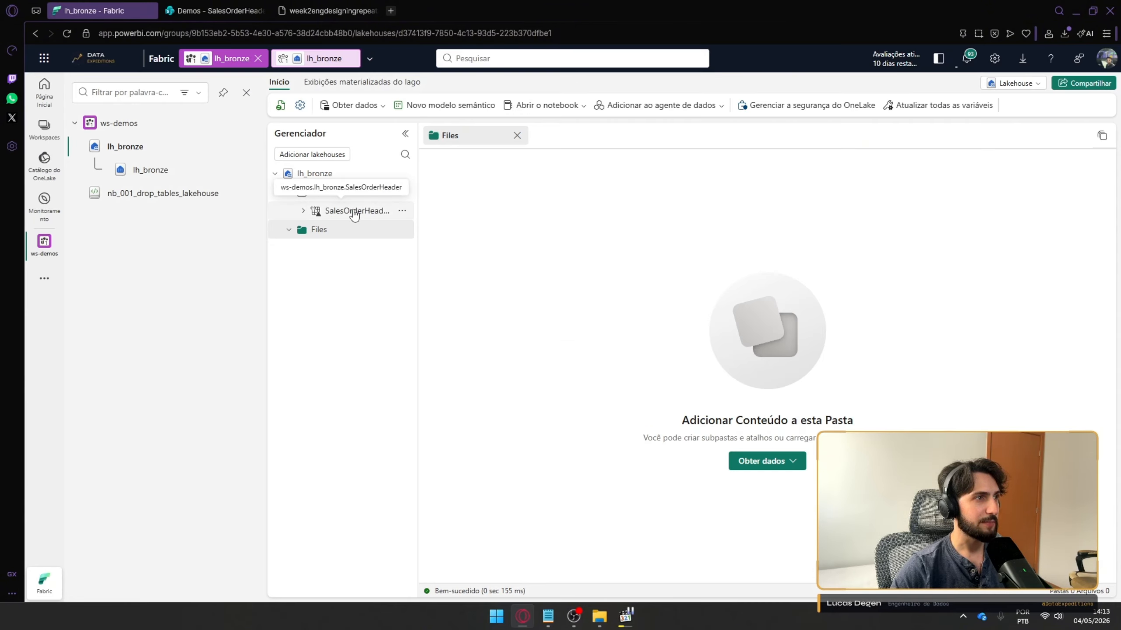
Preview the SalesOrderHeader table and compare it with the source CSV files in SharePoint
{"action": "left_click", "coordinate": [354, 211]}
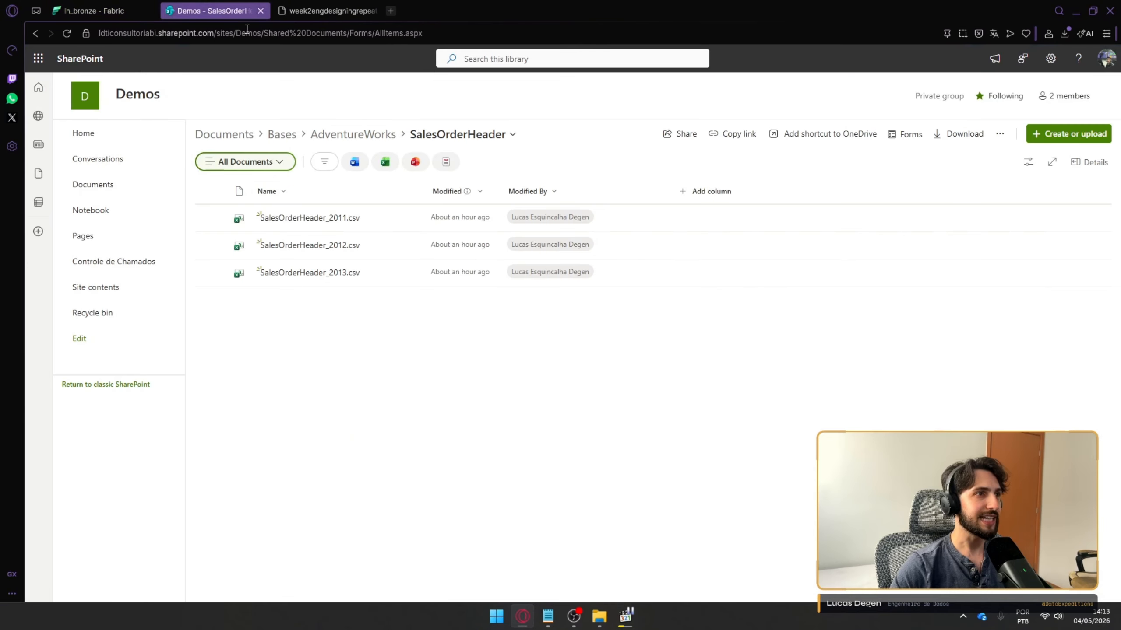
{"action": "left_click", "coordinate": [215, 11]}
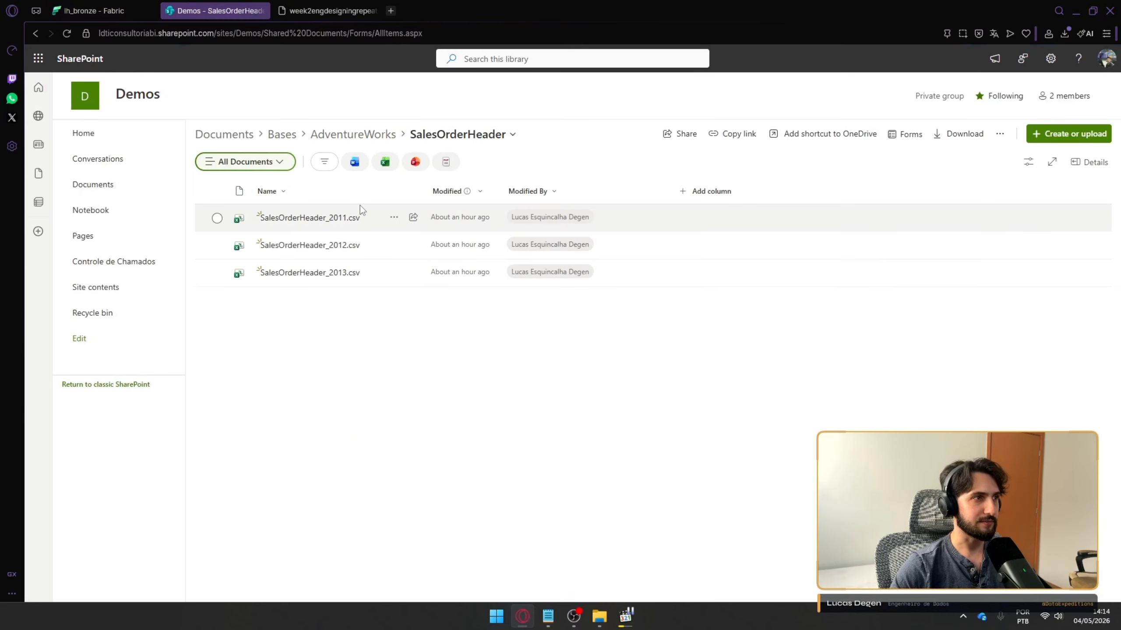
{"action": "left_click", "coordinate": [94, 11]}
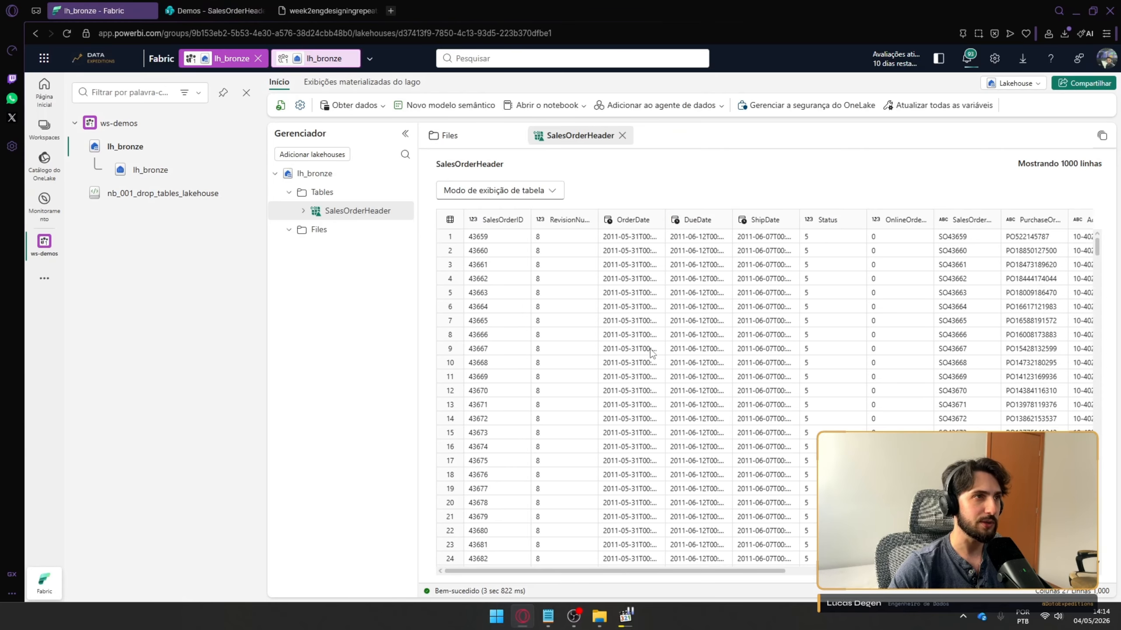
Switch lh_bronze to the SQL analytics endpoint and refresh the dbo schema's Tables folder
{"action": "left_click", "coordinate": [1013, 84]}
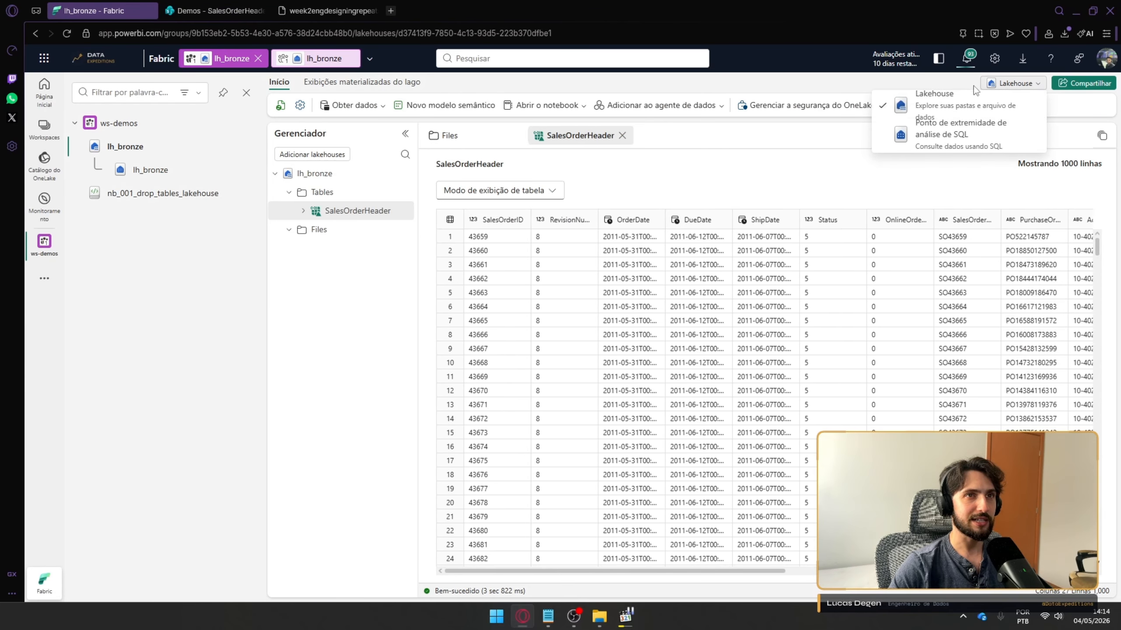
{"action": "left_click", "coordinate": [943, 133]}
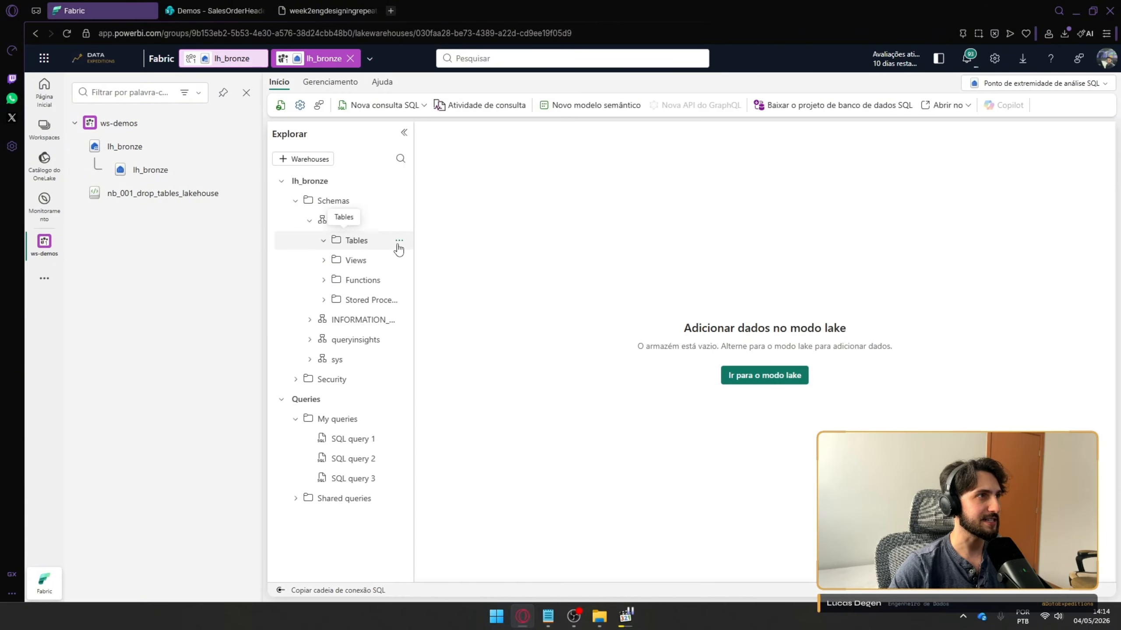
{"action": "left_click", "coordinate": [399, 243]}
{"action": "left_click", "coordinate": [415, 261]}
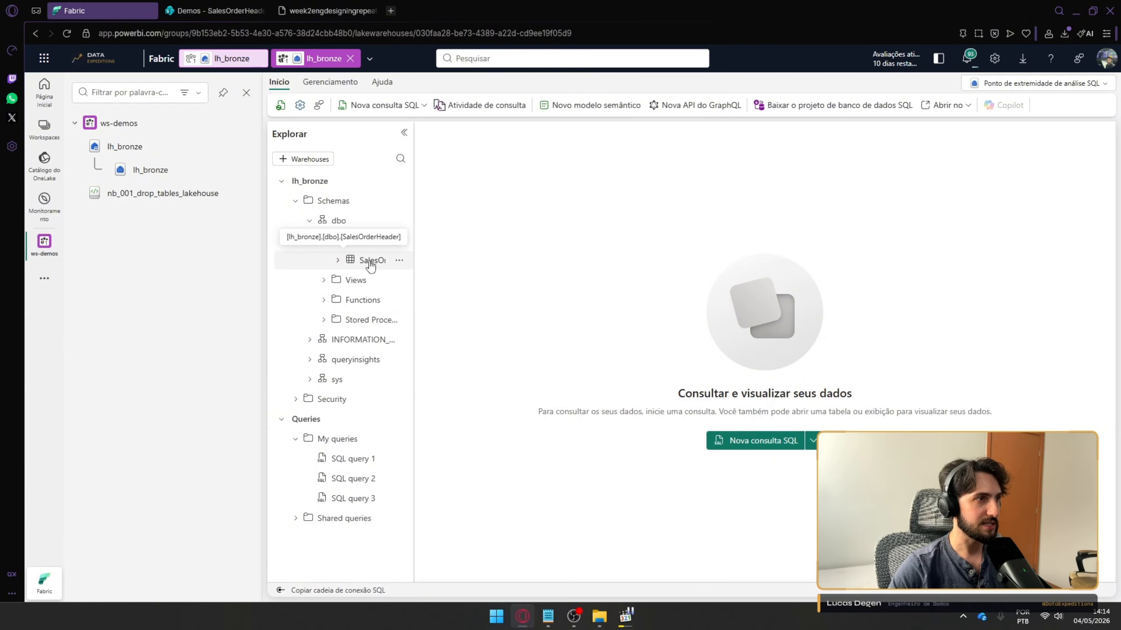
Generate a SELECT TOP (100) SQL query on the dbo SalesOrderHeader table
{"action": "left_click", "coordinate": [399, 260]}
{"action": "mouse_move", "coordinate": [419, 283]}
{"action": "left_click", "coordinate": [552, 285]}
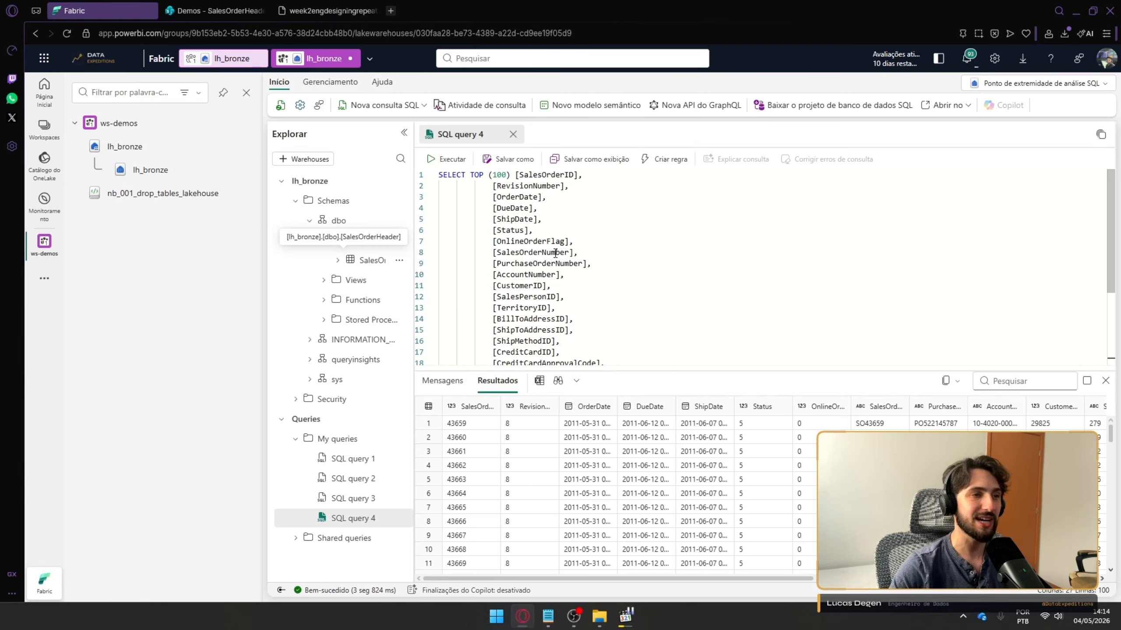
Replace the query with SELECT DISTINCT DATEPART(YEAR, OrderDate) FROM [lh_bronze].[dbo].[SalesOrderHeader], run it and inspect the enlarged results
{"action": "left_click", "coordinate": [583, 263]}
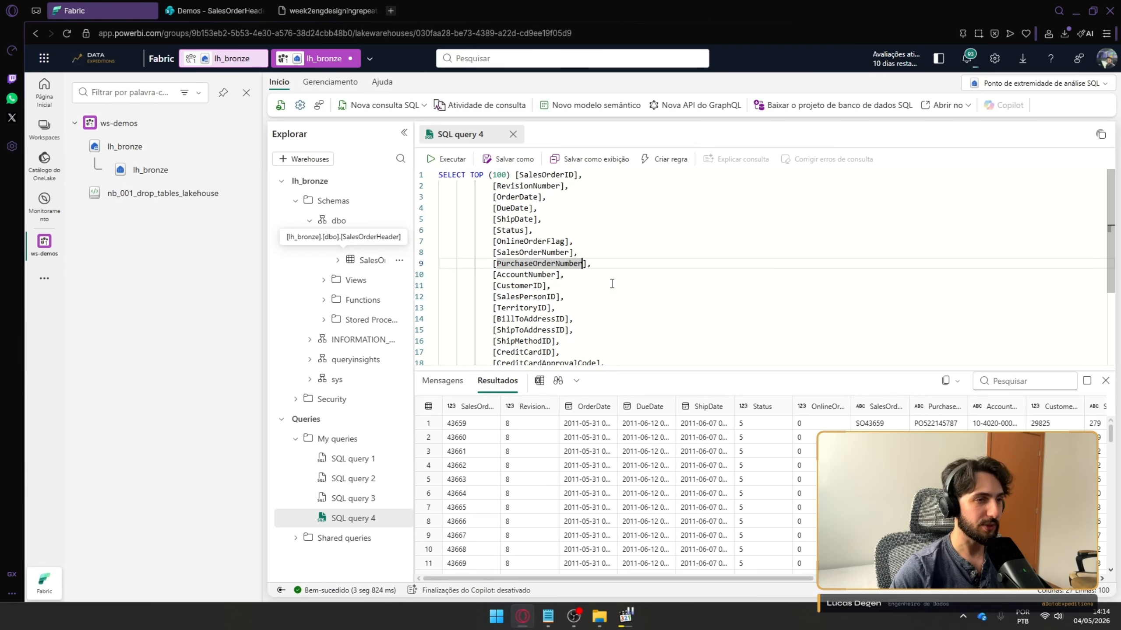
{"action": "left_click", "coordinate": [608, 285]}
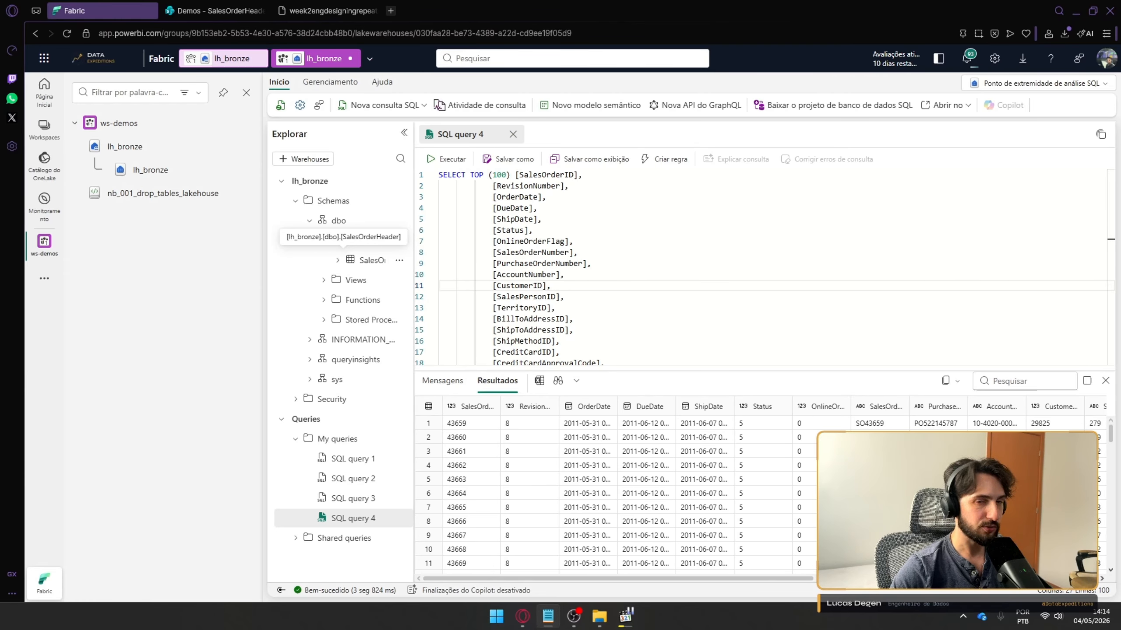
{"action": "key", "text": "ctrl+a"}
{"action": "type", "text": "SELECT DISTINCT DATEPART(YEAR, OrderDate) FROM [lh_bronze].[dbo].[SalesOrderHeader]"}
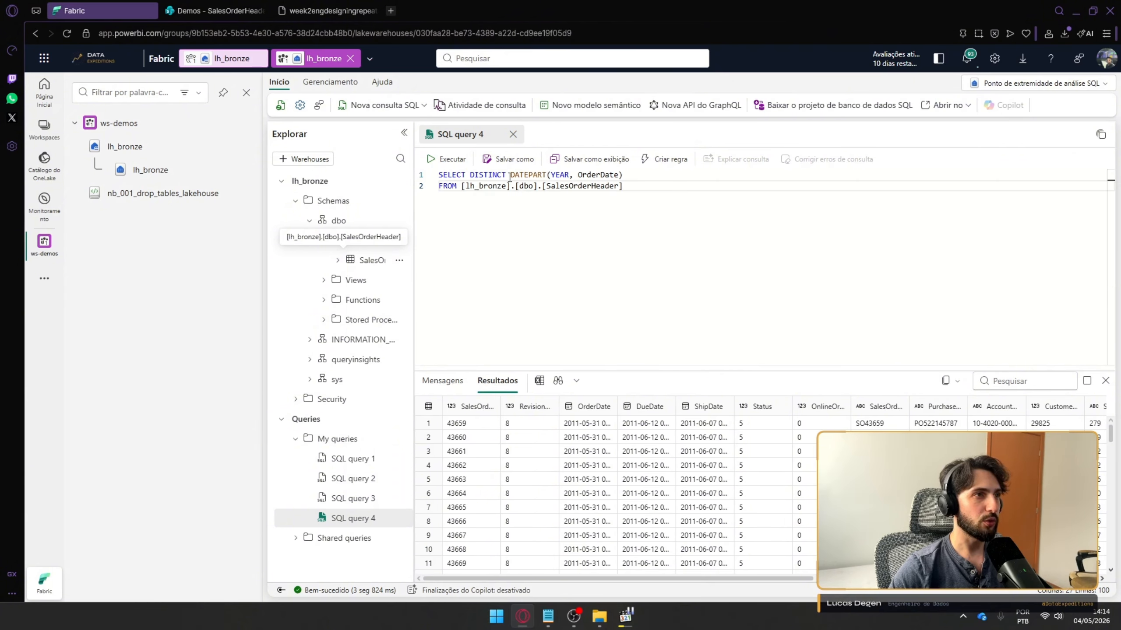
{"action": "left_click_drag", "start_coordinate": [510, 176], "coordinate": [629, 175]}
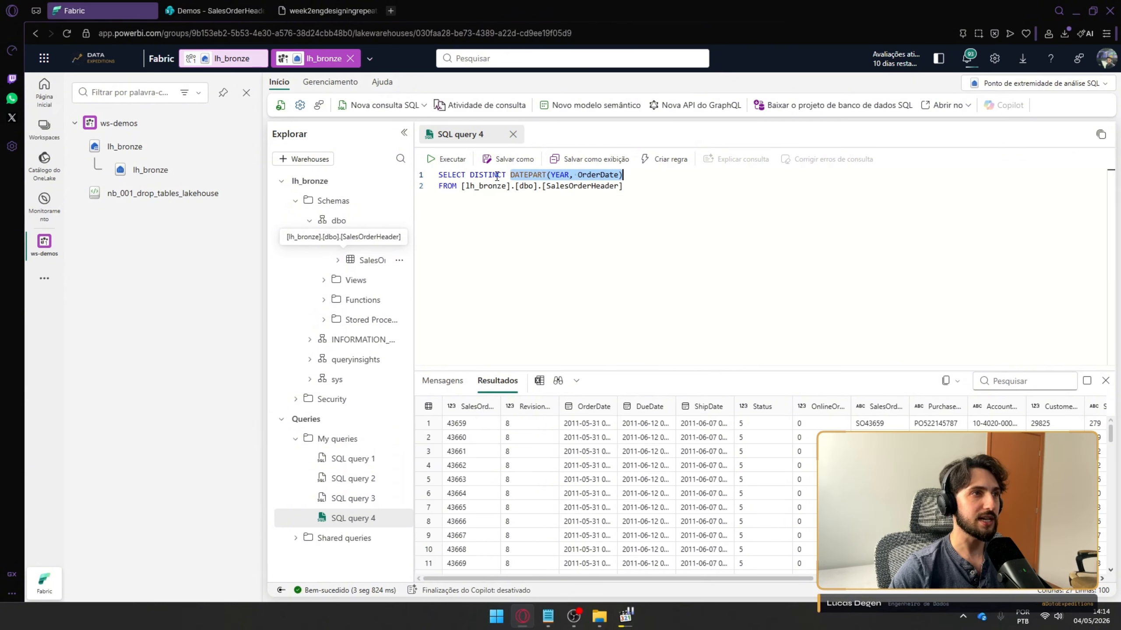
{"action": "double_click", "coordinate": [574, 186]}
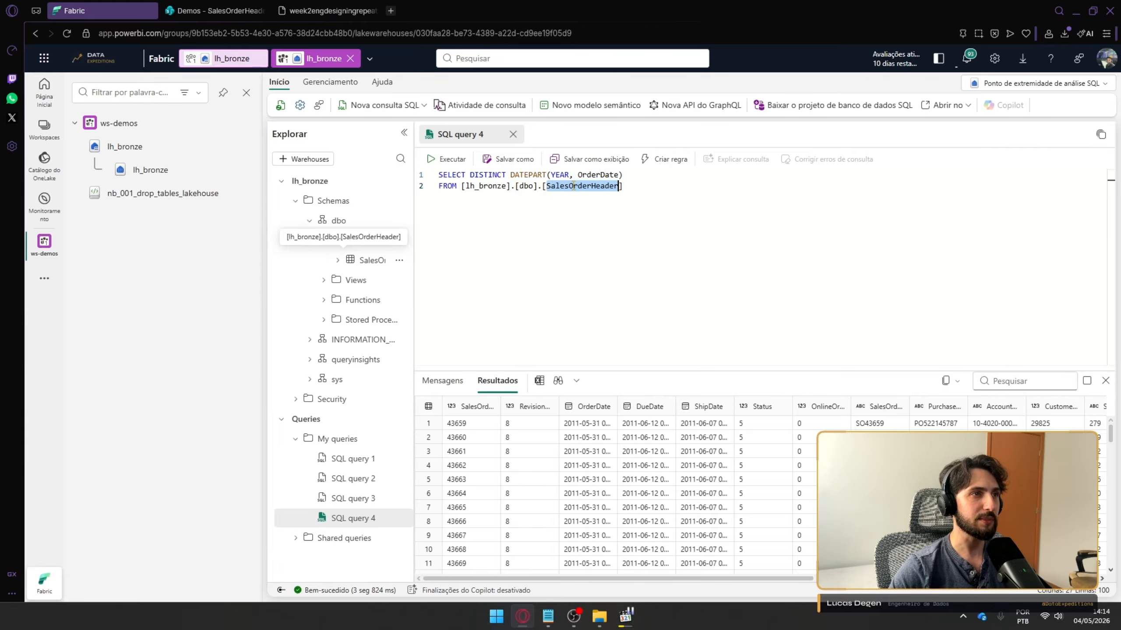
{"action": "key", "text": "ctrl+Return"}
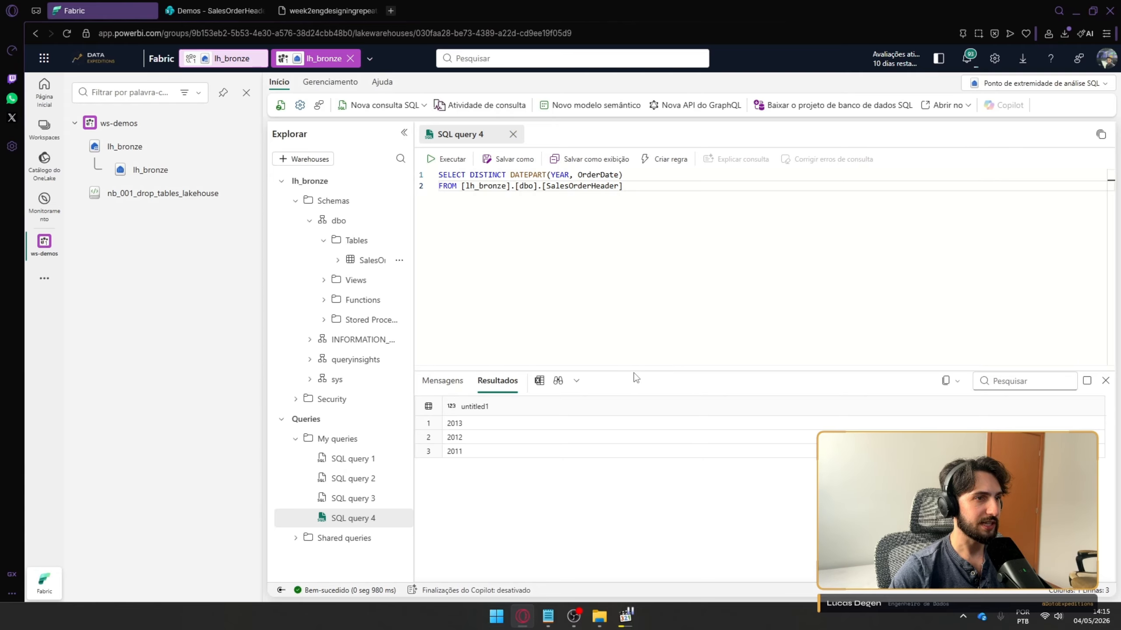
{"action": "left_click_drag", "start_coordinate": [634, 370], "coordinate": [652, 186]}
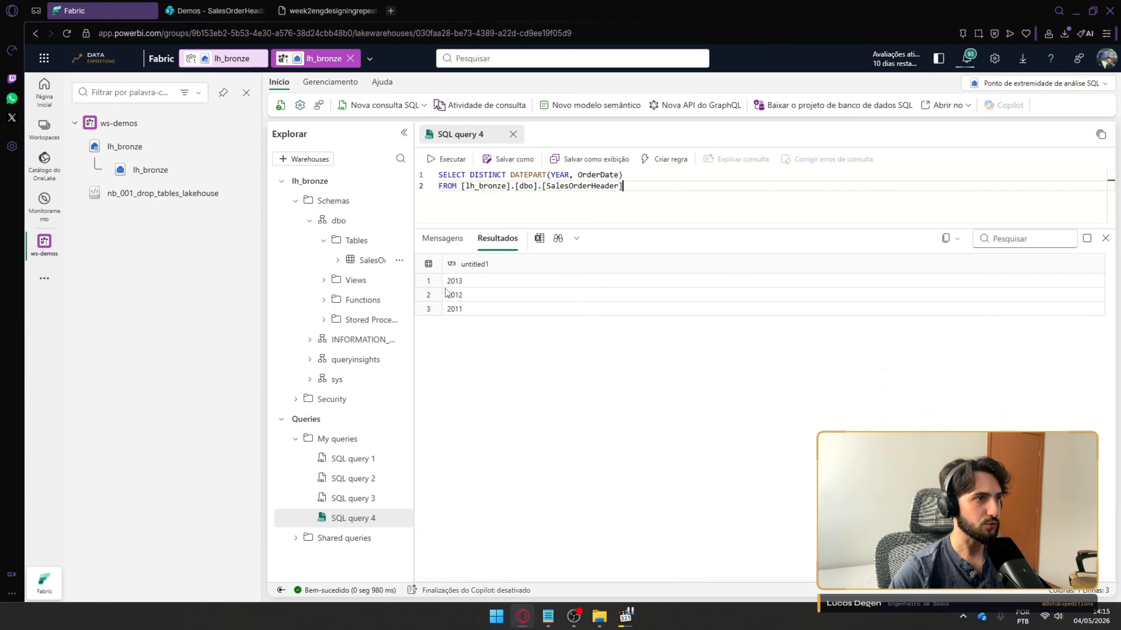
{"action": "left_click", "coordinate": [469, 311]}
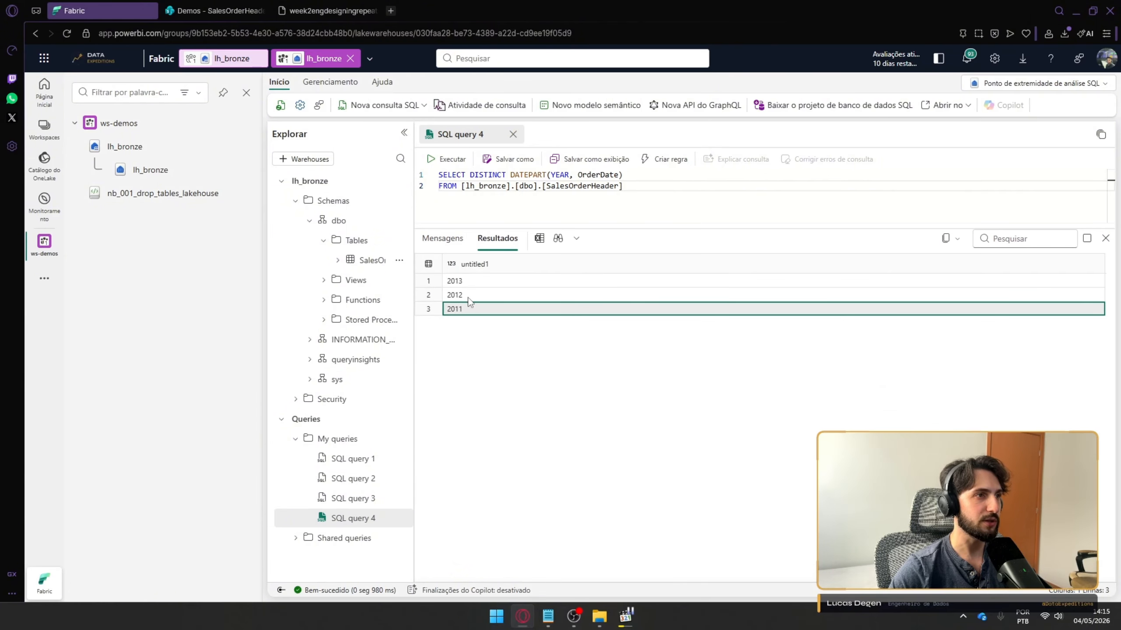
Inspect the individual year rows in the query results
{"action": "left_click", "coordinate": [467, 295]}
{"action": "left_click", "coordinate": [467, 285]}
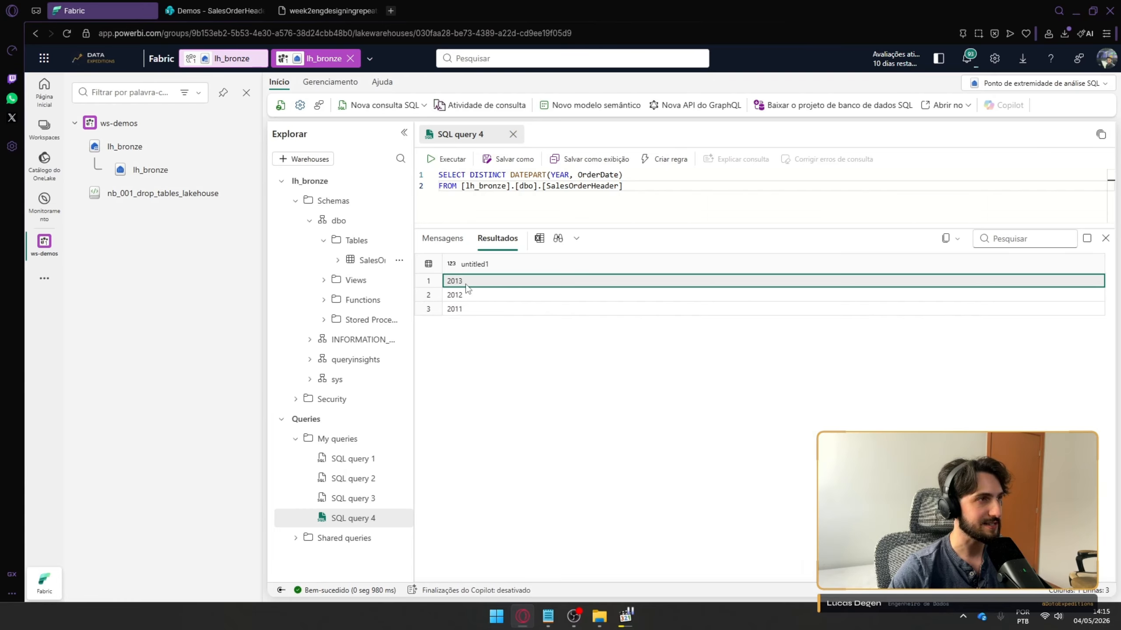
{"action": "left_click", "coordinate": [486, 311]}
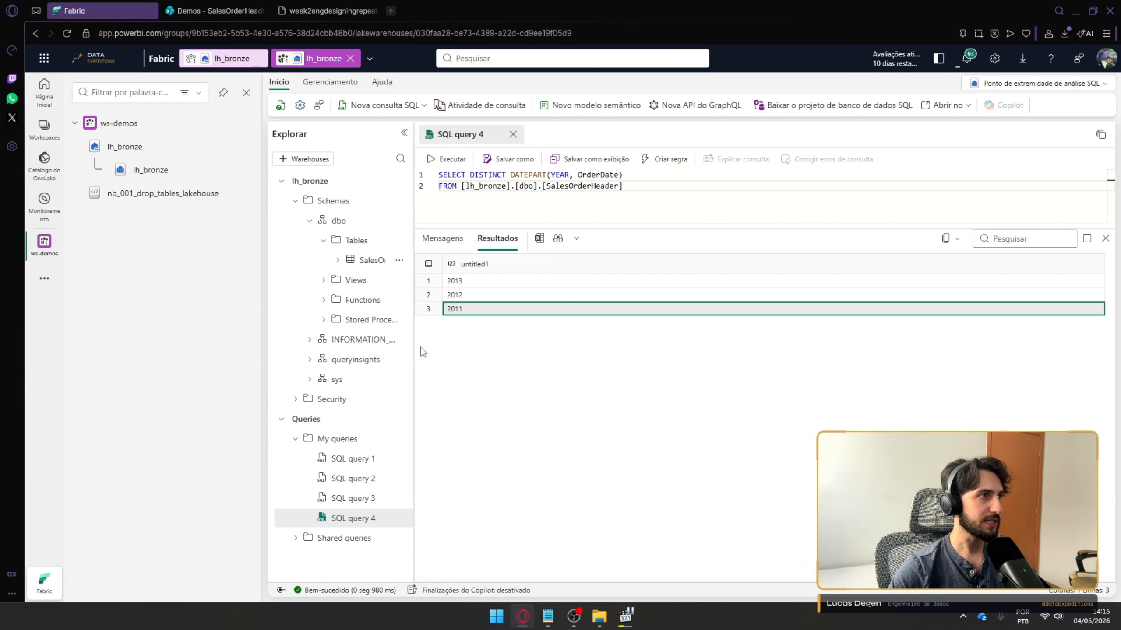
Upload SalesOrderHeader_2014.csv from the local Bronze/SalesOrderHeader folder to the SharePoint SalesOrderHeader folder and reload the file list
{"action": "left_click", "coordinate": [231, 4]}
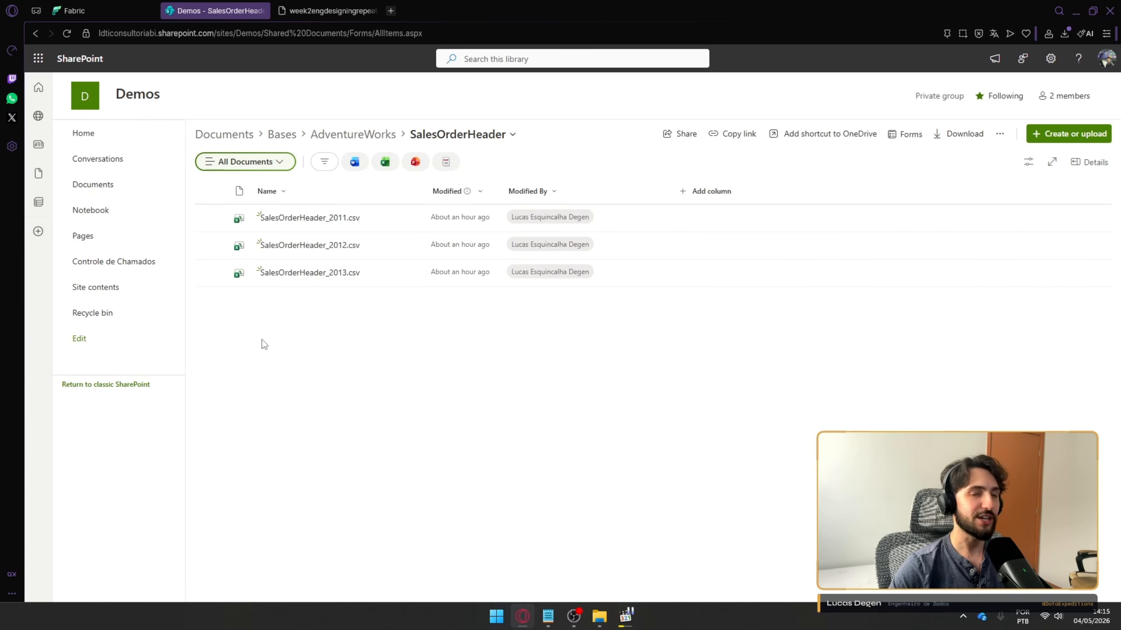
{"action": "left_click", "coordinate": [600, 617]}
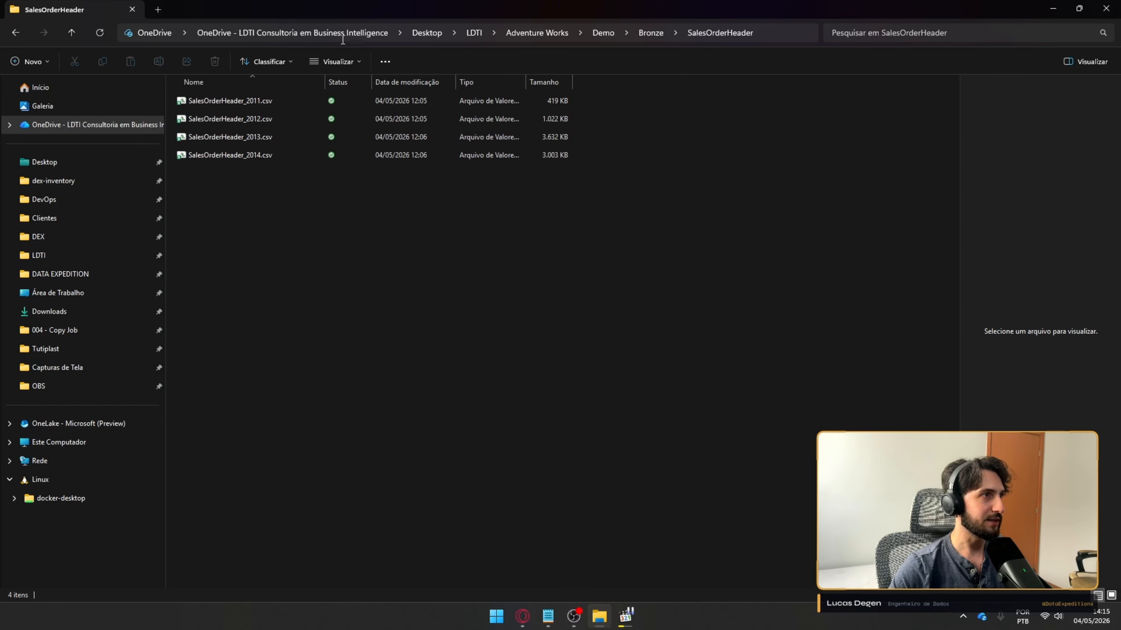
{"action": "double_click", "coordinate": [351, 10]}
{"action": "left_click_drag", "start_coordinate": [415, 423], "coordinate": [964, 365]}
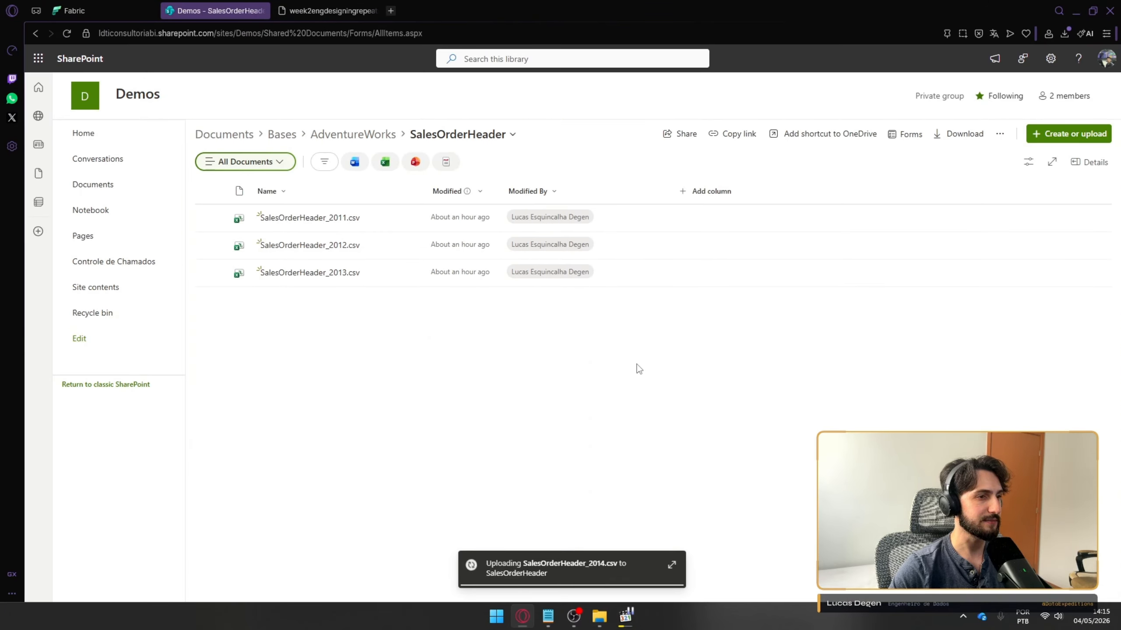
{"action": "key", "text": "F5"}
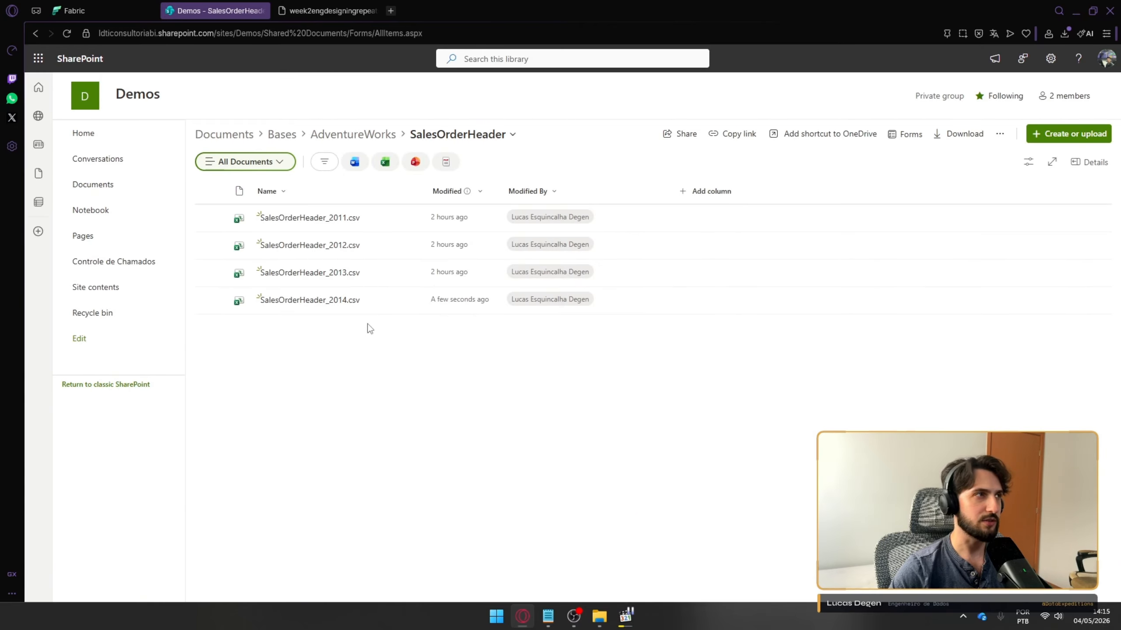
Switch back to Fabric and rerun the distinct OrderDate years query on SalesOrderHeader
{"action": "left_click", "coordinate": [124, 9]}
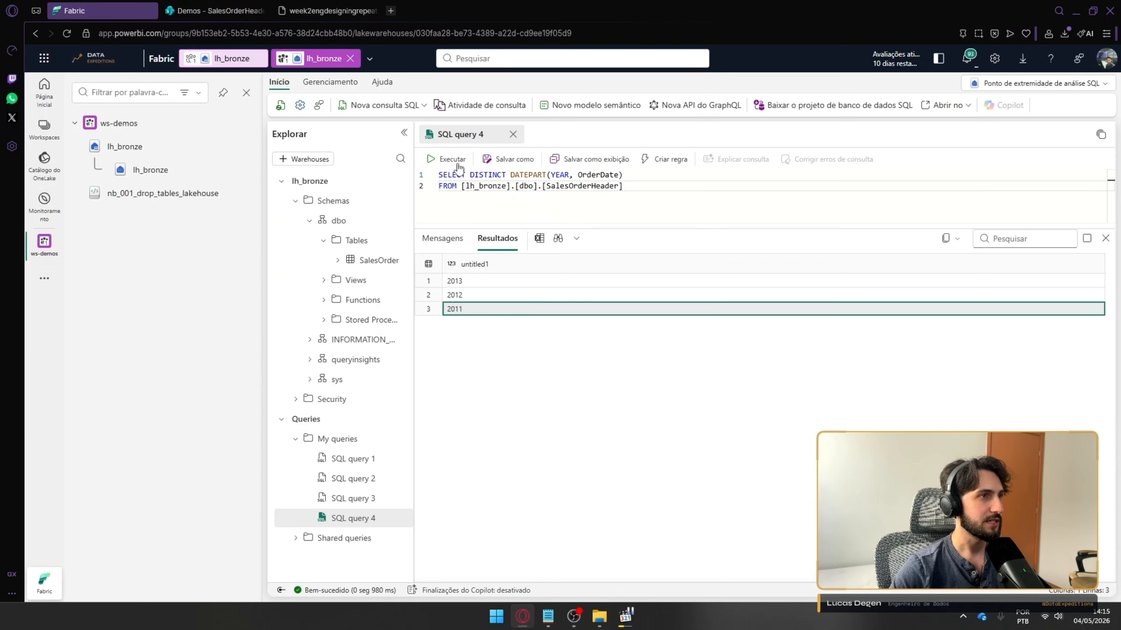
{"action": "left_click", "coordinate": [452, 159]}
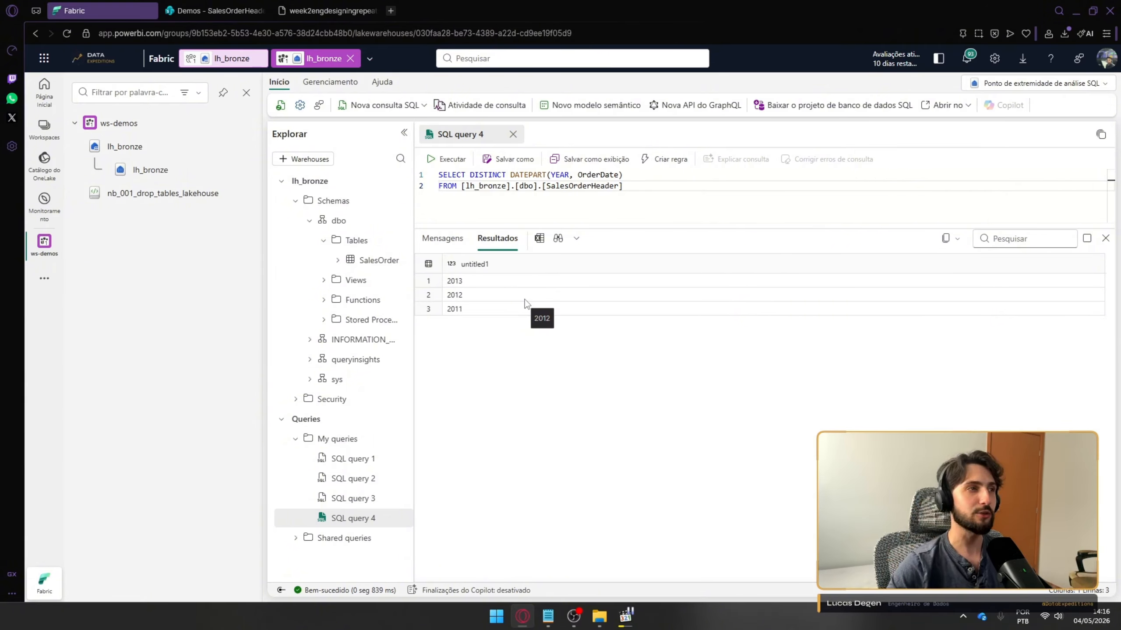
Open the shortcut management details of the SalesOrderHeader table in the lh_bronze lakehouse and refresh its monitoring job list
{"action": "left_click", "coordinate": [219, 61]}
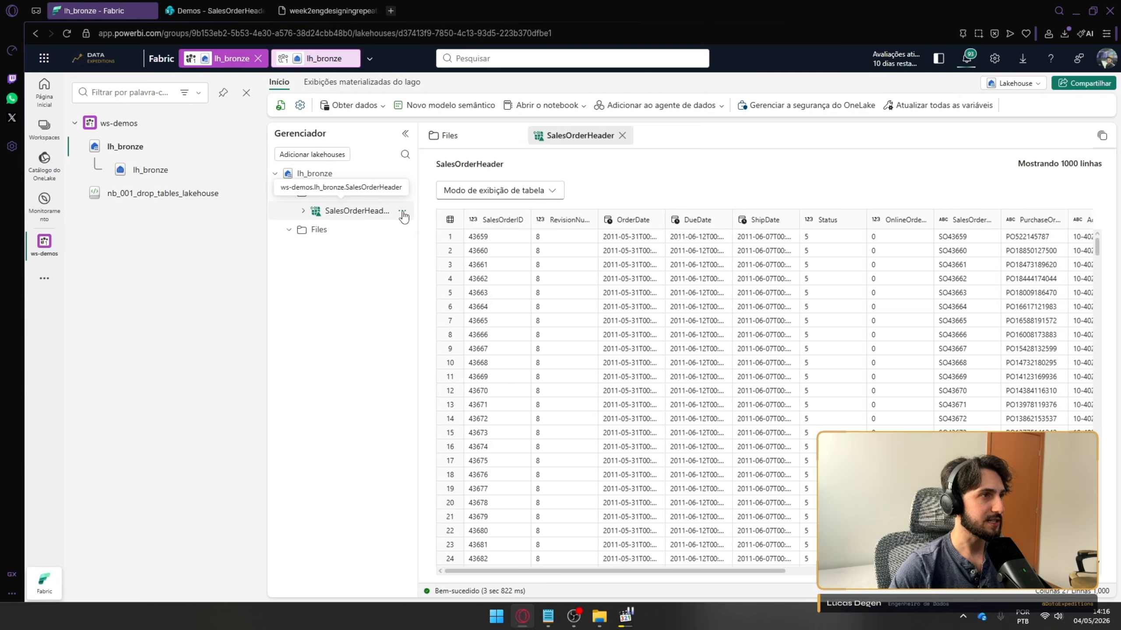
{"action": "left_click", "coordinate": [403, 215]}
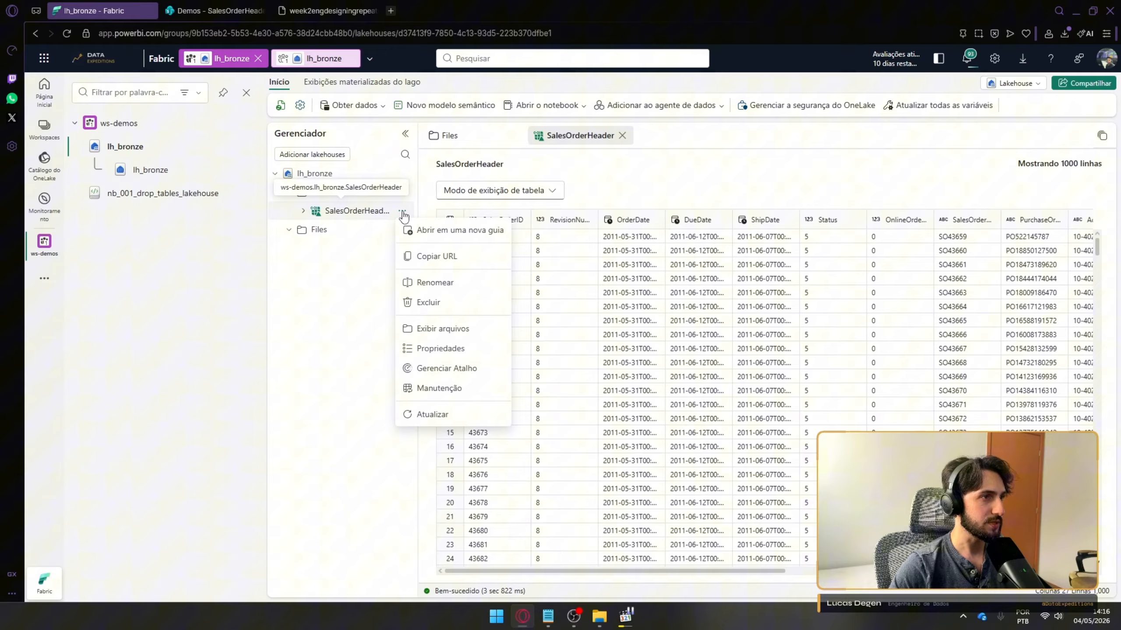
{"action": "left_click", "coordinate": [428, 370]}
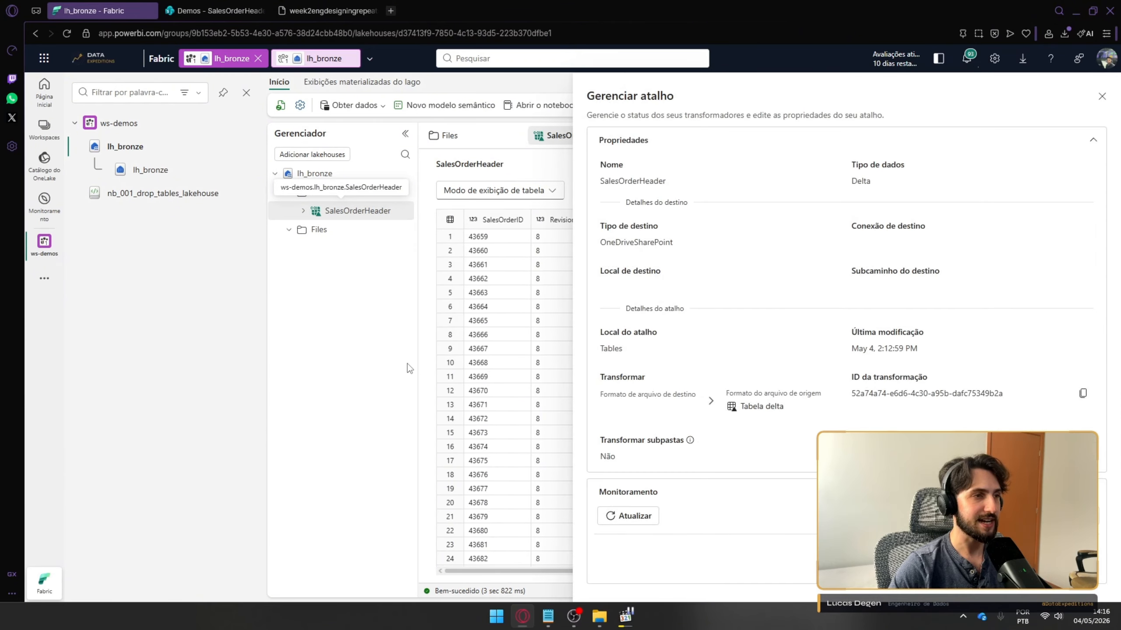
{"action": "scroll", "coordinate": [971, 309], "scroll_direction": "down", "scroll_amount": 6}
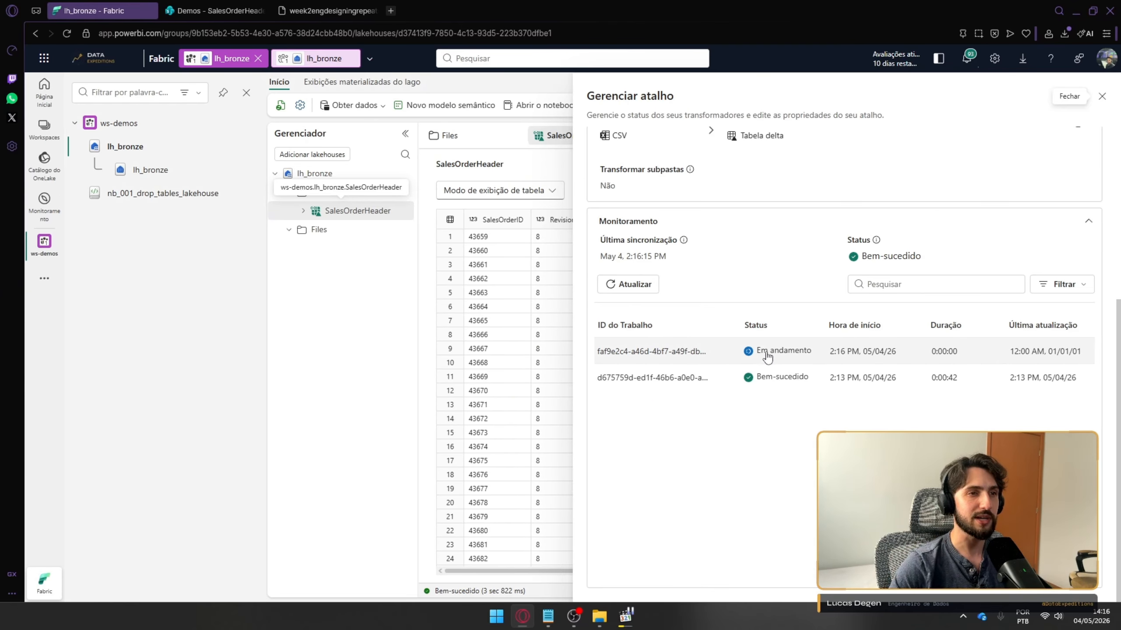
{"action": "left_click", "coordinate": [630, 289]}
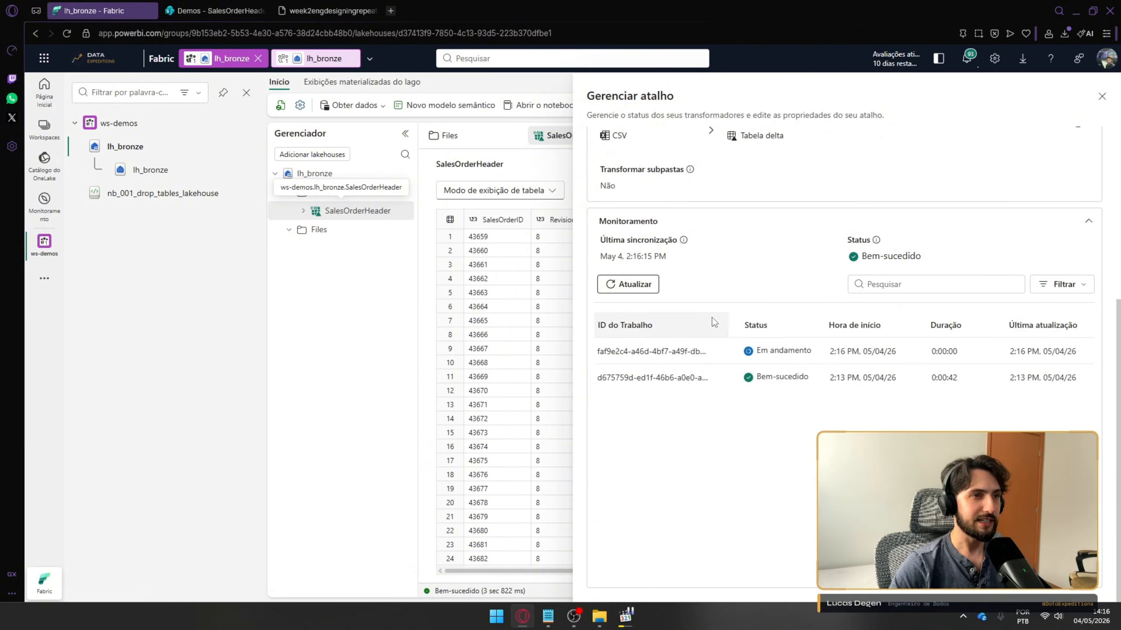
{"action": "left_click", "coordinate": [630, 284]}
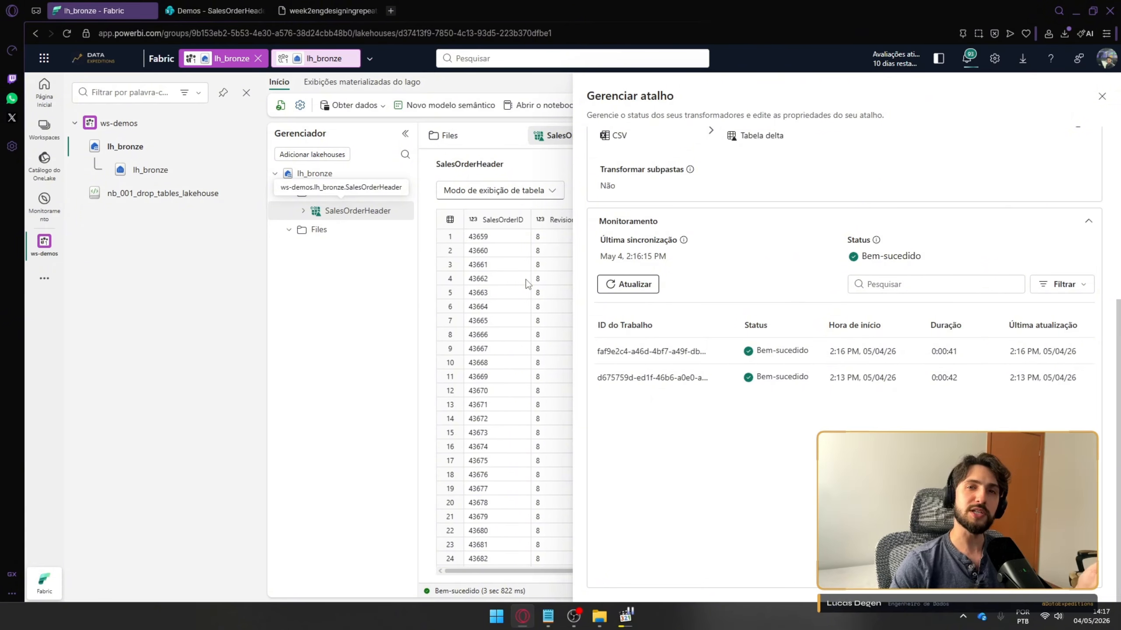
Review the CSV files in the SharePoint SalesOrderHeader folder, then return to Fabric and close the shortcut management details
{"action": "left_click", "coordinate": [215, 11]}
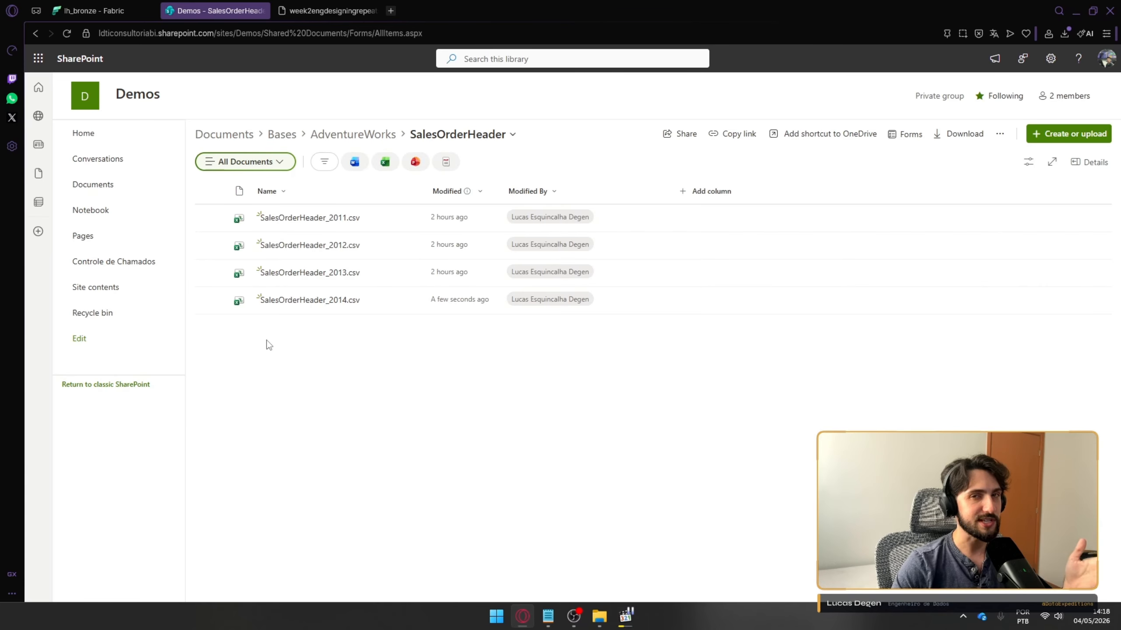
{"action": "left_click", "coordinate": [120, 10]}
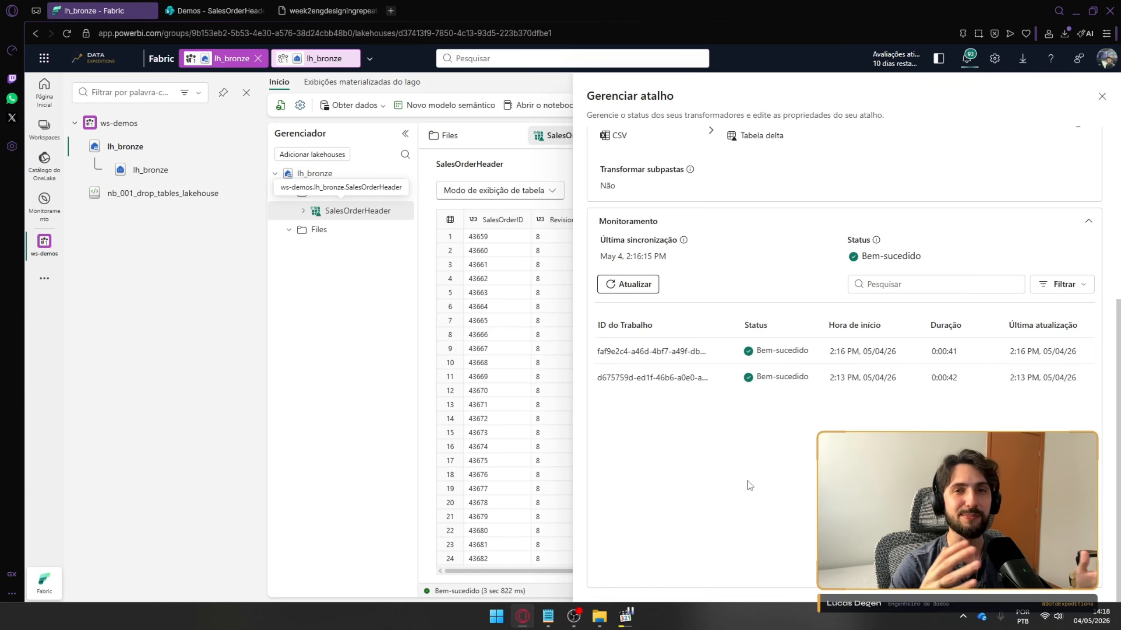
{"action": "left_click", "coordinate": [1102, 96]}
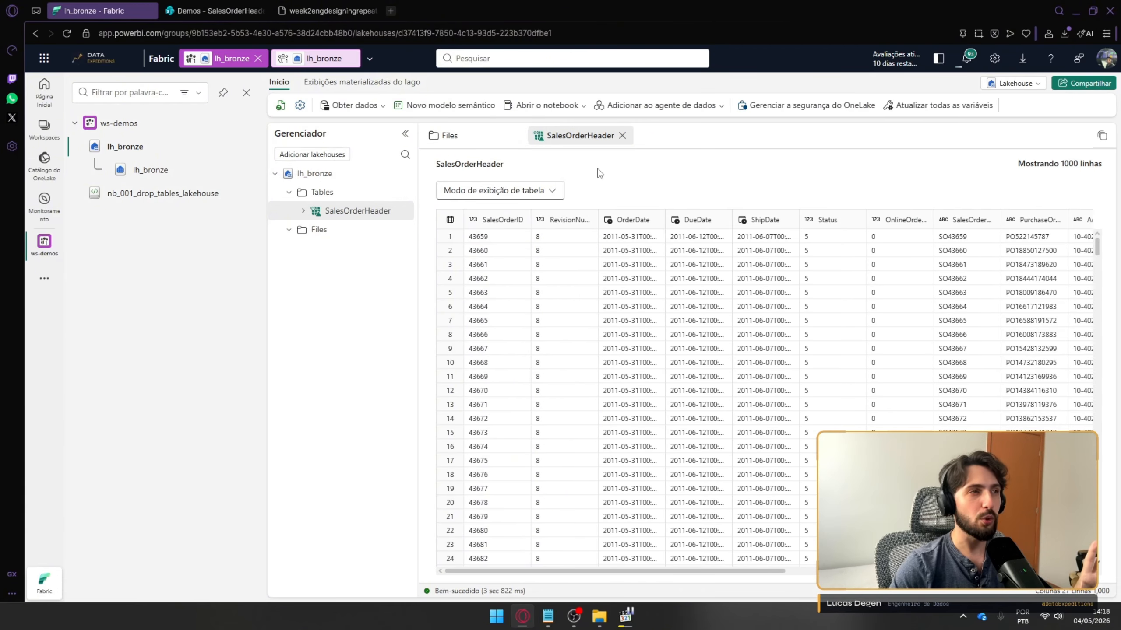
Rerun the distinct OrderDate years query in the lh_bronze SQL analytics endpoint, inspect its last row and widen the object explorer
{"action": "left_click", "coordinate": [314, 59]}
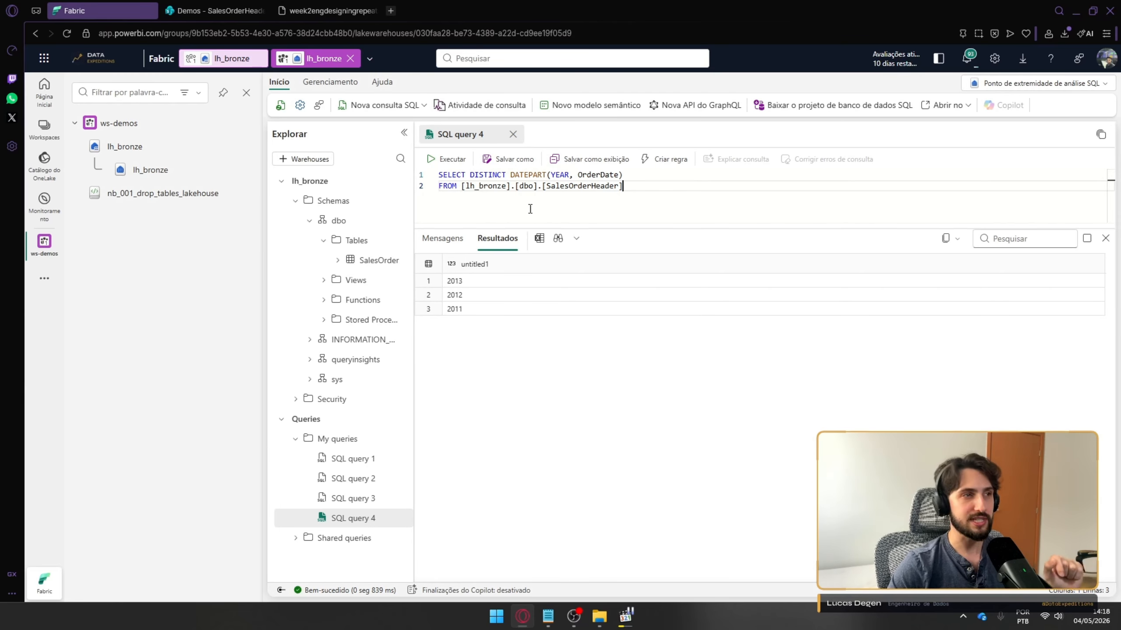
{"action": "left_click", "coordinate": [444, 160]}
{"action": "left_click", "coordinate": [494, 319]}
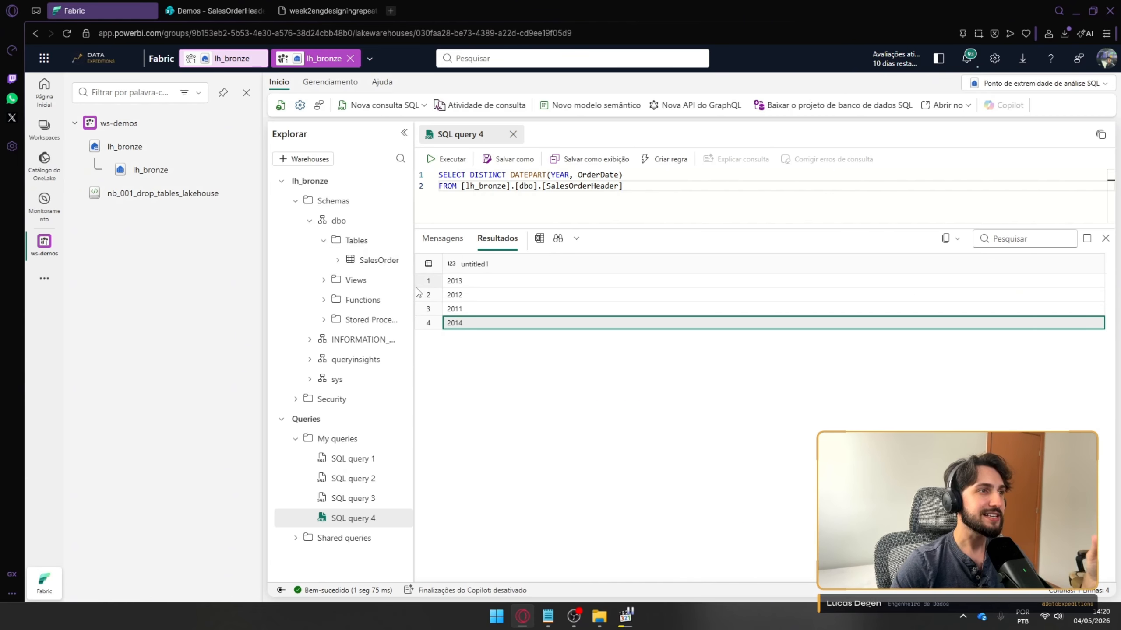
{"action": "left_click_drag", "start_coordinate": [415, 285], "coordinate": [466, 292]}
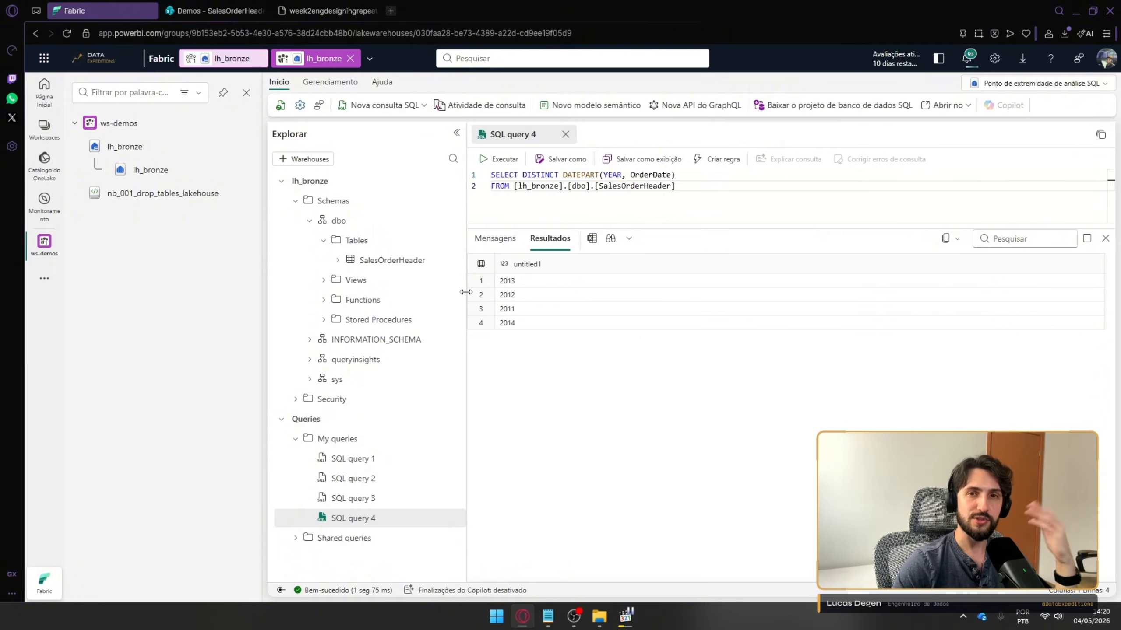